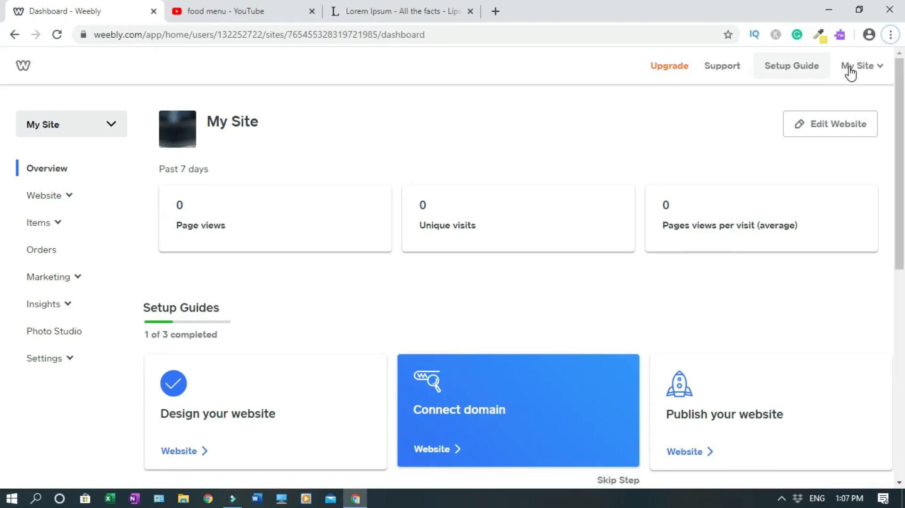
Add a new site to the account and choose a plain website without an online store
{"action": "left_click", "coordinate": [876, 68]}
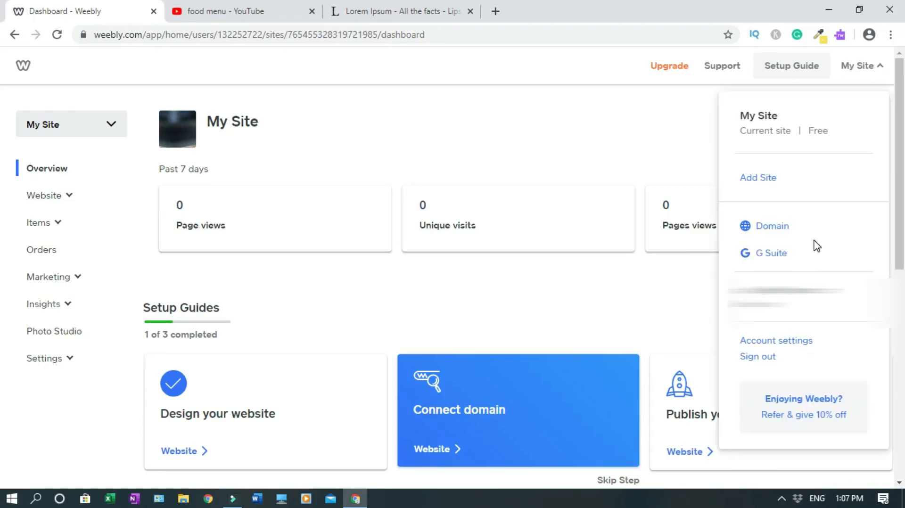
{"action": "left_click", "coordinate": [758, 179]}
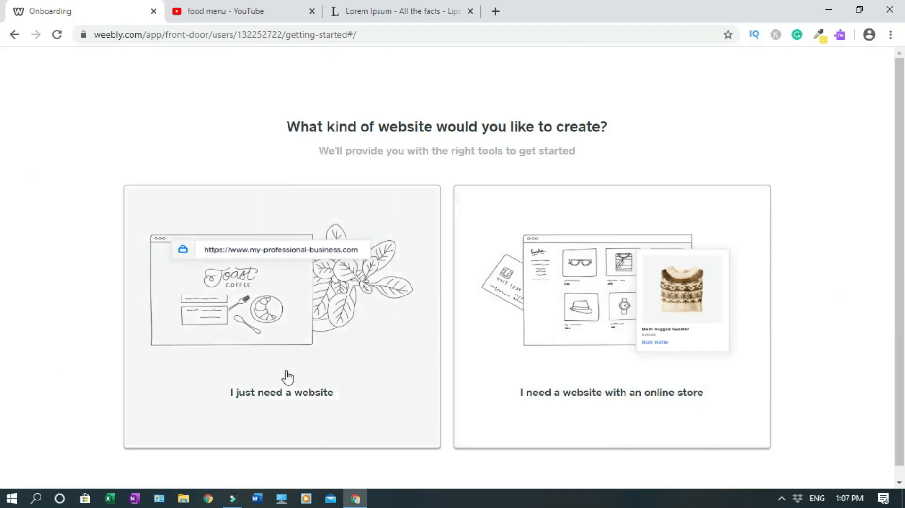
{"action": "left_click", "coordinate": [267, 397]}
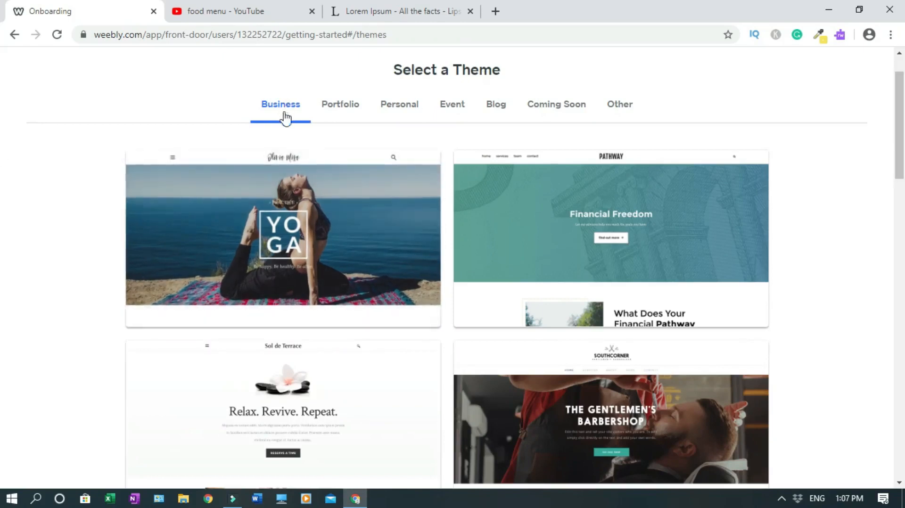
Browse the available themes in the Business, Portfolio and Personal categories
{"action": "left_click_drag", "start_coordinate": [902, 133], "coordinate": [898, 107]}
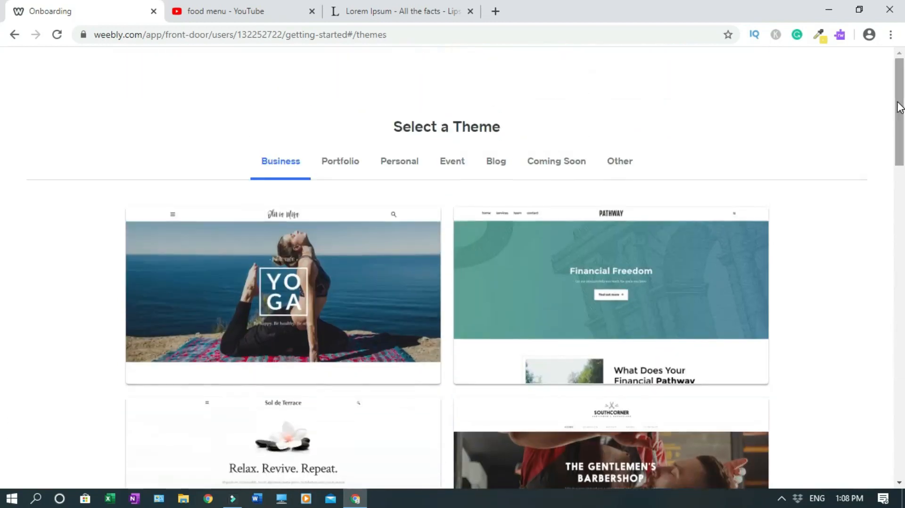
{"action": "left_click", "coordinate": [341, 163]}
{"action": "scroll", "coordinate": [3, 163], "scroll_direction": "down", "scroll_amount": 2}
{"action": "left_click_drag", "start_coordinate": [902, 162], "coordinate": [903, 383]}
{"action": "scroll", "coordinate": [2, 364], "scroll_direction": "up", "scroll_amount": 10}
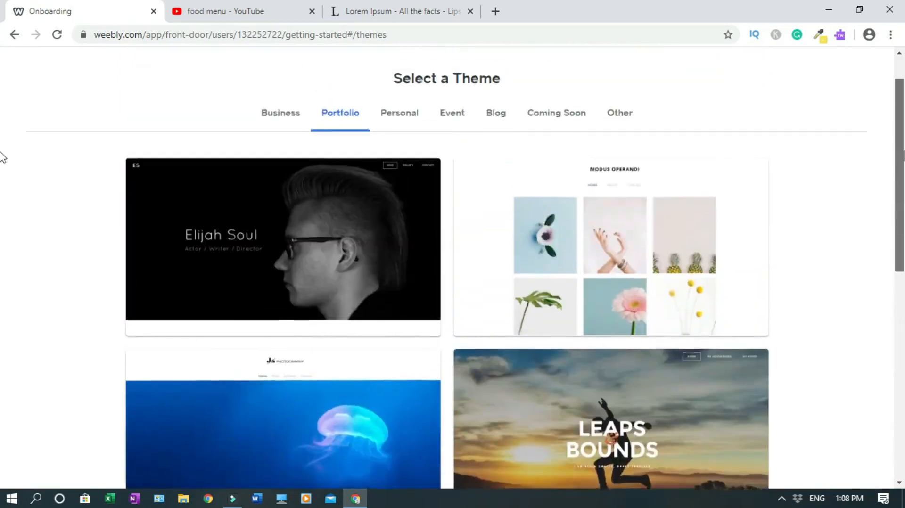
{"action": "left_click", "coordinate": [417, 136]}
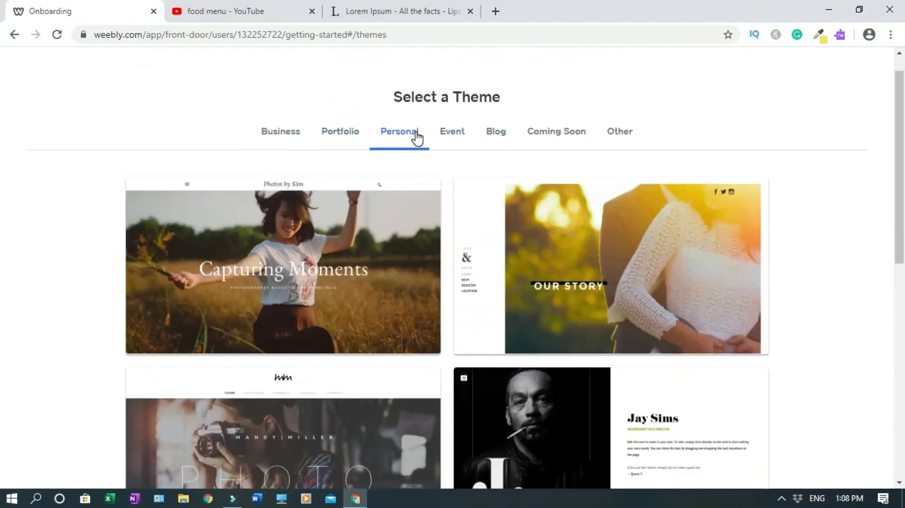
{"action": "scroll", "coordinate": [3, 246], "scroll_direction": "down", "scroll_amount": 2}
{"action": "scroll", "coordinate": [3, 246], "scroll_direction": "down", "scroll_amount": 8}
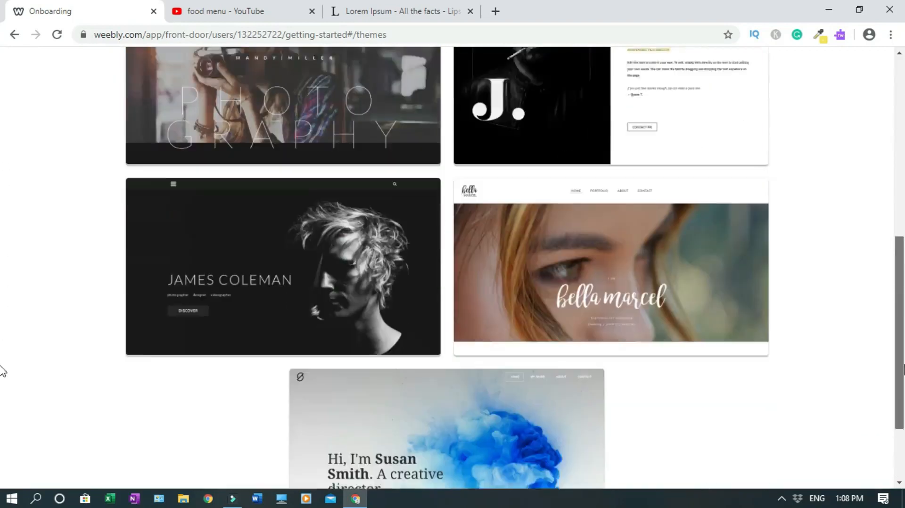
{"action": "scroll", "coordinate": [3, 428], "scroll_direction": "up", "scroll_amount": 10}
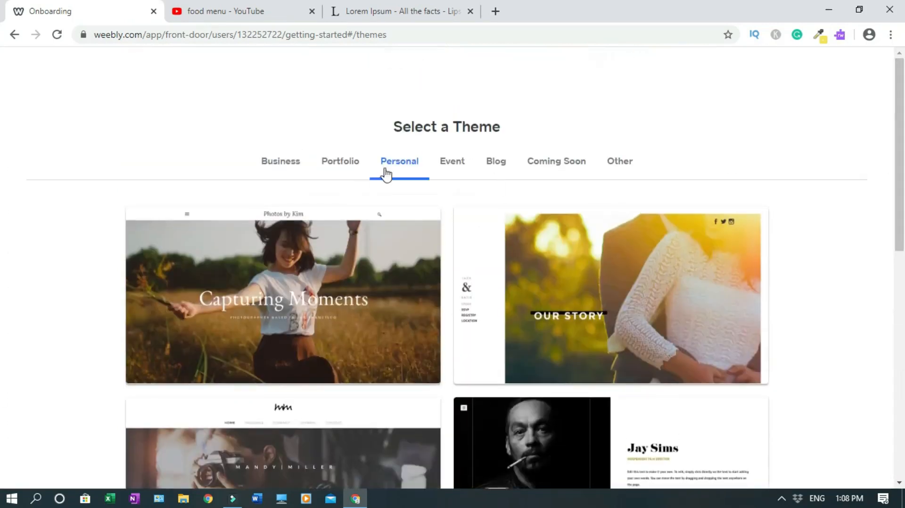
Look through the theme designs offered in the Event and Blog categories
{"action": "left_click", "coordinate": [457, 161]}
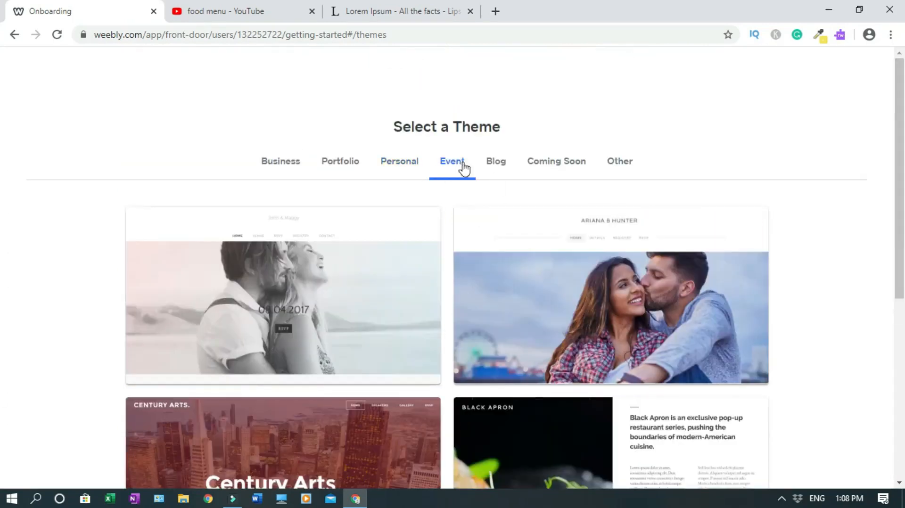
{"action": "scroll", "coordinate": [2, 235], "scroll_direction": "down", "scroll_amount": 3}
{"action": "scroll", "coordinate": [3, 275], "scroll_direction": "down", "scroll_amount": 6}
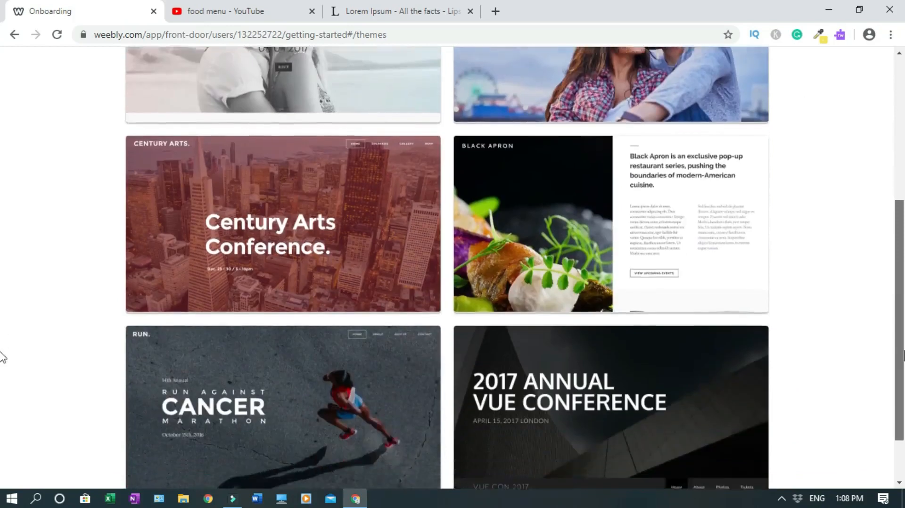
{"action": "scroll", "coordinate": [2, 392], "scroll_direction": "up", "scroll_amount": 9}
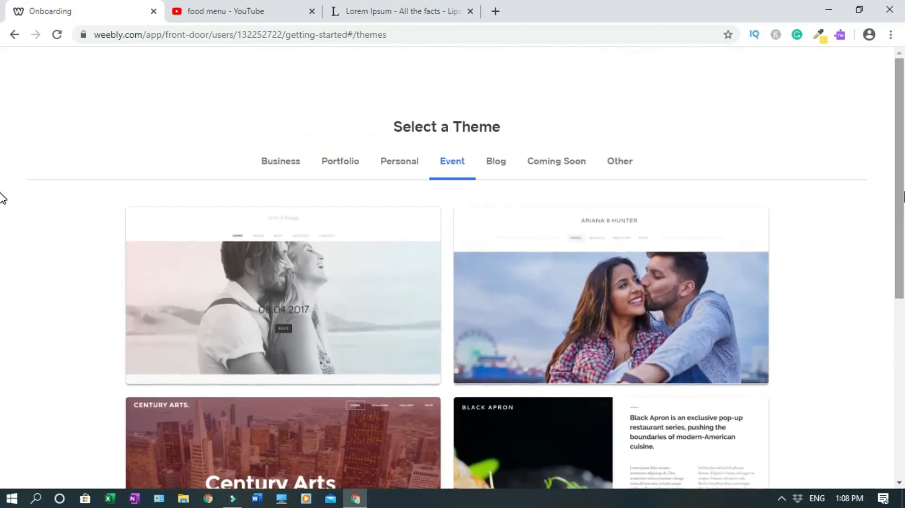
{"action": "left_click", "coordinate": [497, 162]}
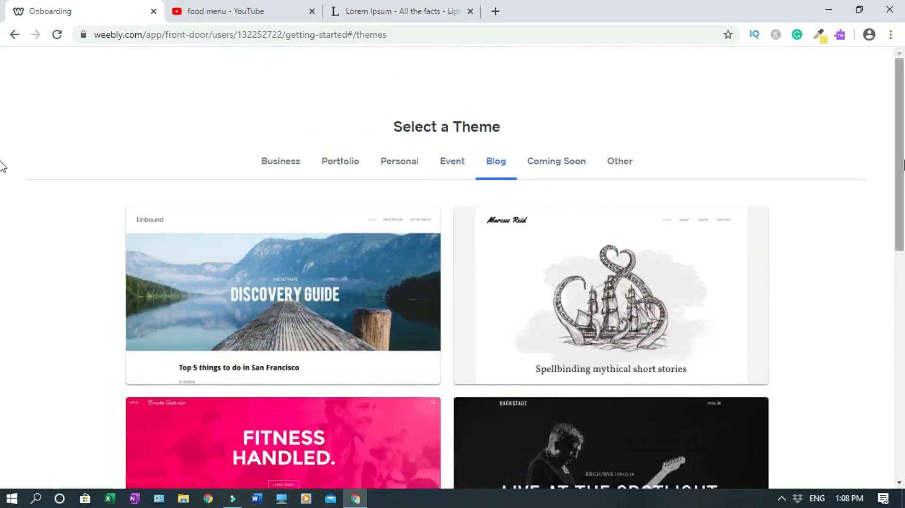
{"action": "scroll", "coordinate": [1, 174], "scroll_direction": "down", "scroll_amount": 3}
{"action": "scroll", "coordinate": [3, 222], "scroll_direction": "down", "scroll_amount": 8}
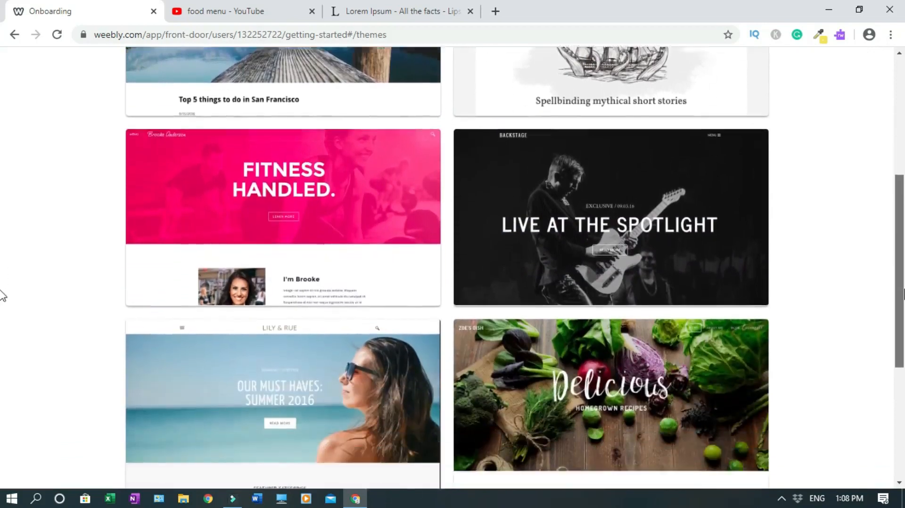
{"action": "scroll", "coordinate": [1, 377], "scroll_direction": "up", "scroll_amount": 11}
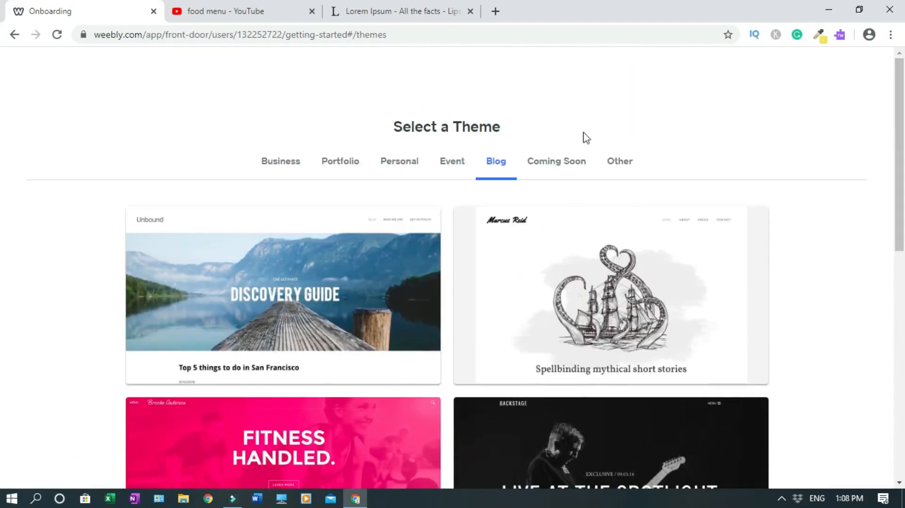
Examine the themes in the Coming Soon and Other categories
{"action": "left_click", "coordinate": [556, 171]}
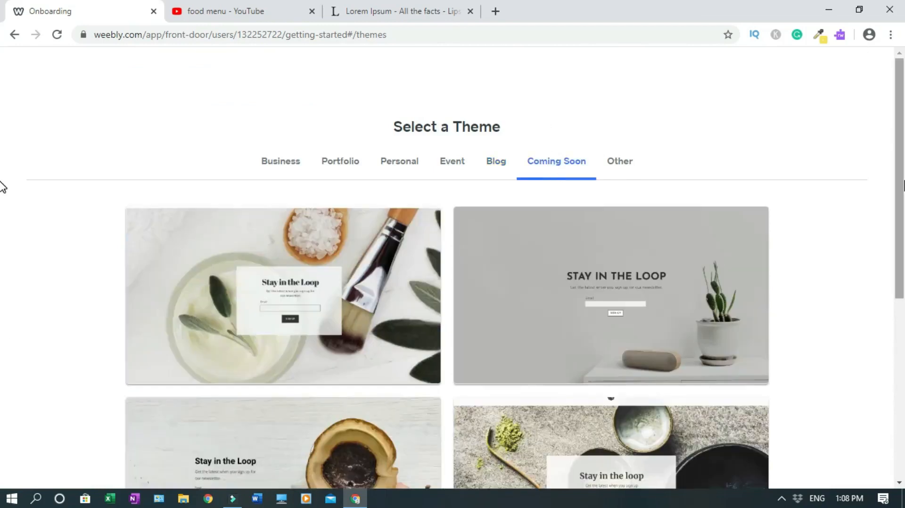
{"action": "scroll", "coordinate": [1, 189], "scroll_direction": "down", "scroll_amount": 3}
{"action": "scroll", "coordinate": [1, 246], "scroll_direction": "down", "scroll_amount": 5}
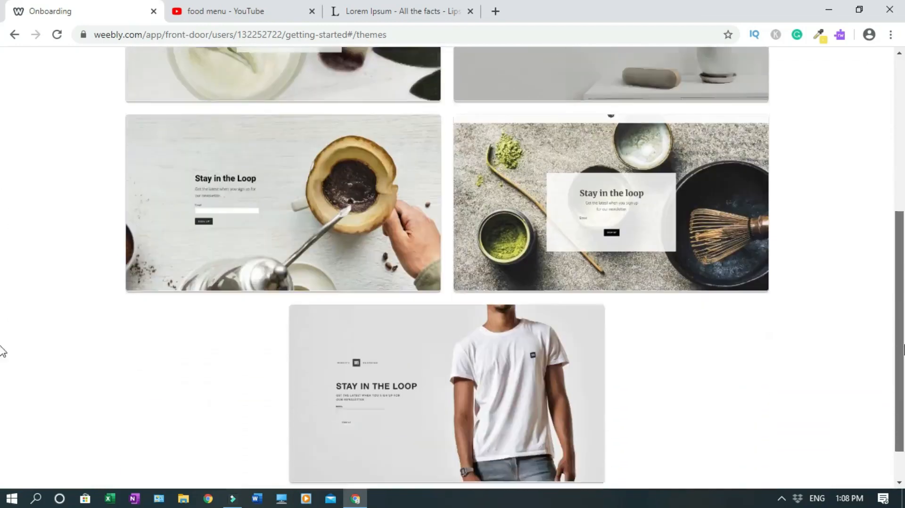
{"action": "scroll", "coordinate": [3, 221], "scroll_direction": "up", "scroll_amount": 7}
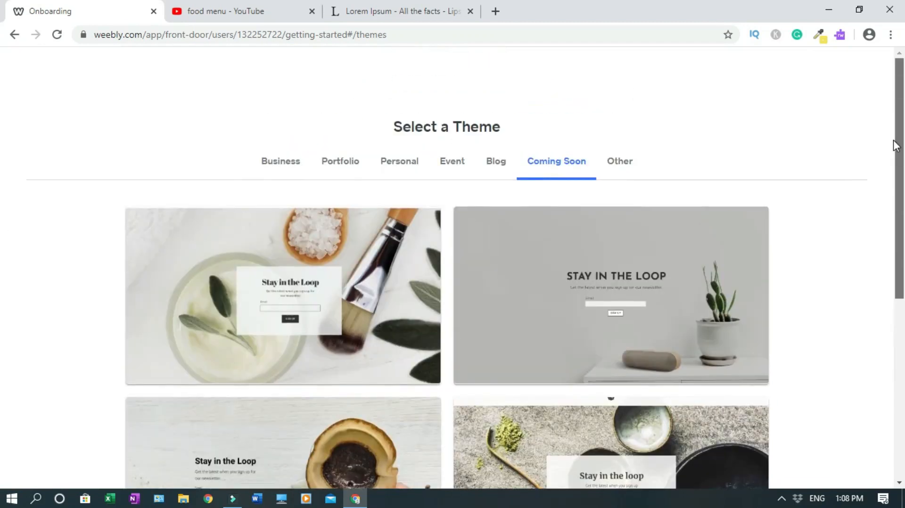
{"action": "left_click", "coordinate": [617, 166]}
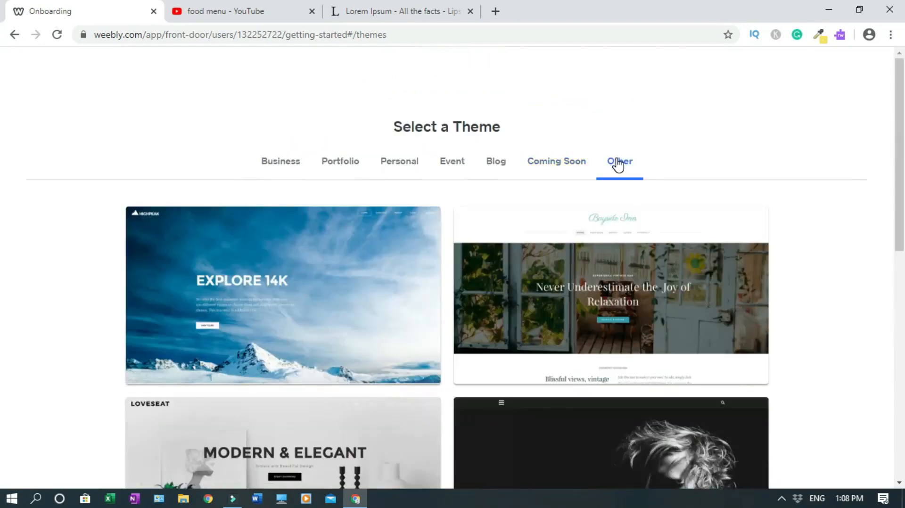
{"action": "scroll", "coordinate": [2, 176], "scroll_direction": "down", "scroll_amount": 9}
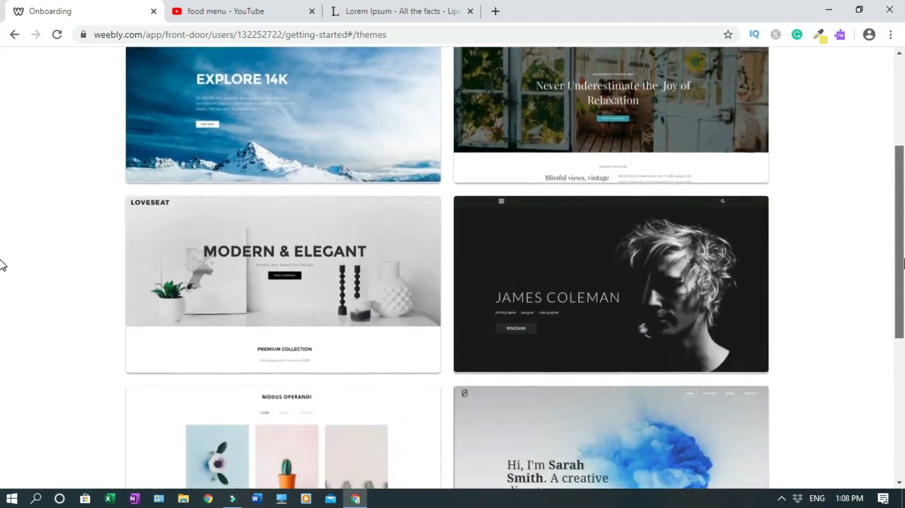
{"action": "scroll", "coordinate": [2, 361], "scroll_direction": "down", "scroll_amount": 2}
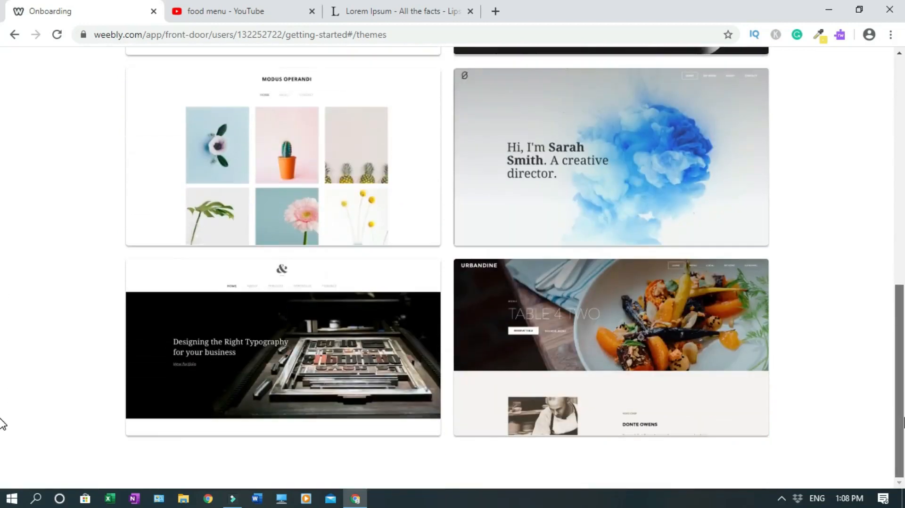
{"action": "scroll", "coordinate": [4, 185], "scroll_direction": "up", "scroll_amount": 11}
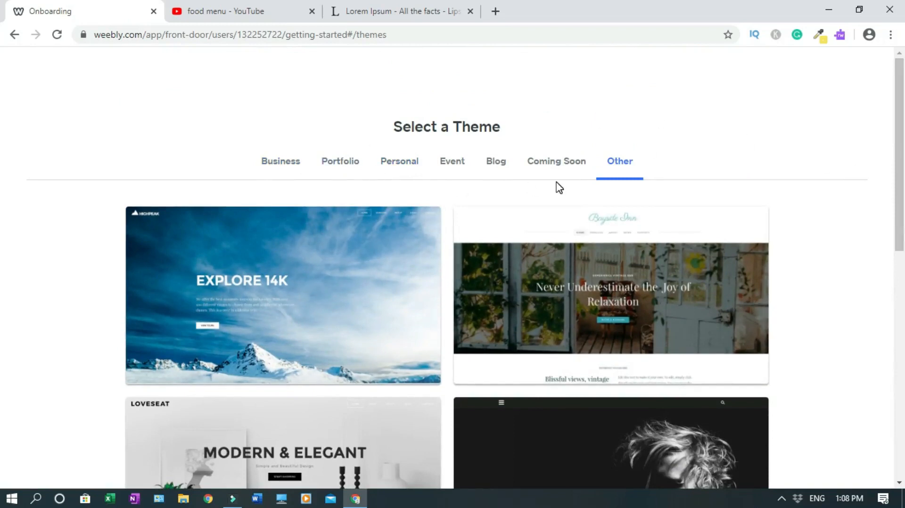
Preview the "Leaps & Bounds" theme from the Portfolio category and start editing the site with it
{"action": "left_click", "coordinate": [338, 169]}
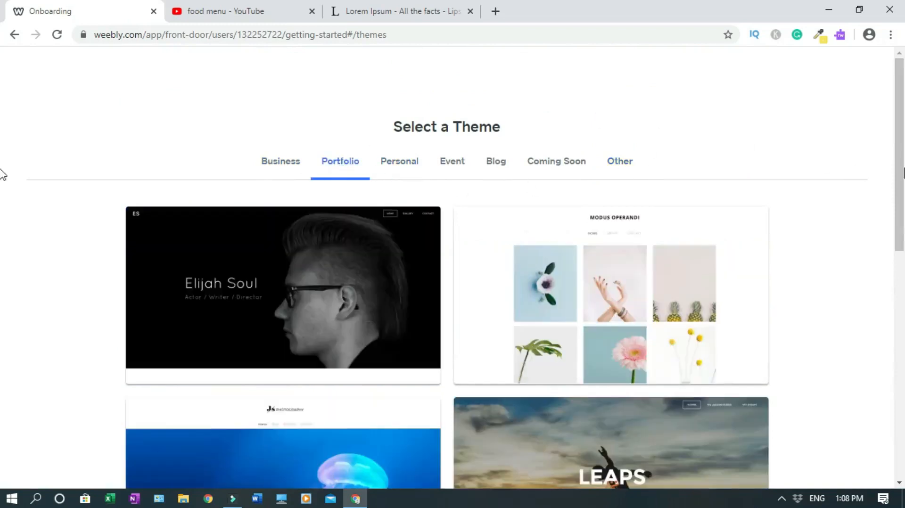
{"action": "scroll", "coordinate": [2, 283], "scroll_direction": "down", "scroll_amount": 7}
{"action": "scroll", "coordinate": [2, 302], "scroll_direction": "up", "scroll_amount": 7}
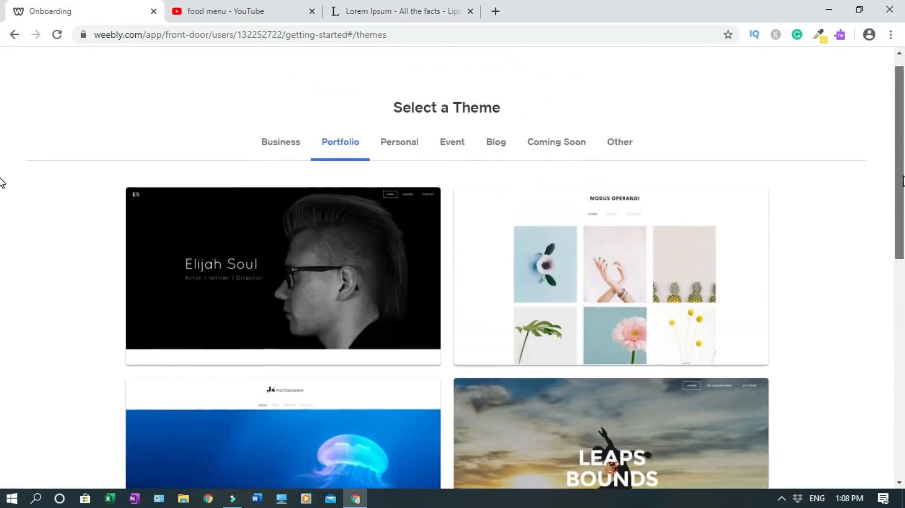
{"action": "scroll", "coordinate": [2, 259], "scroll_direction": "down", "scroll_amount": 6}
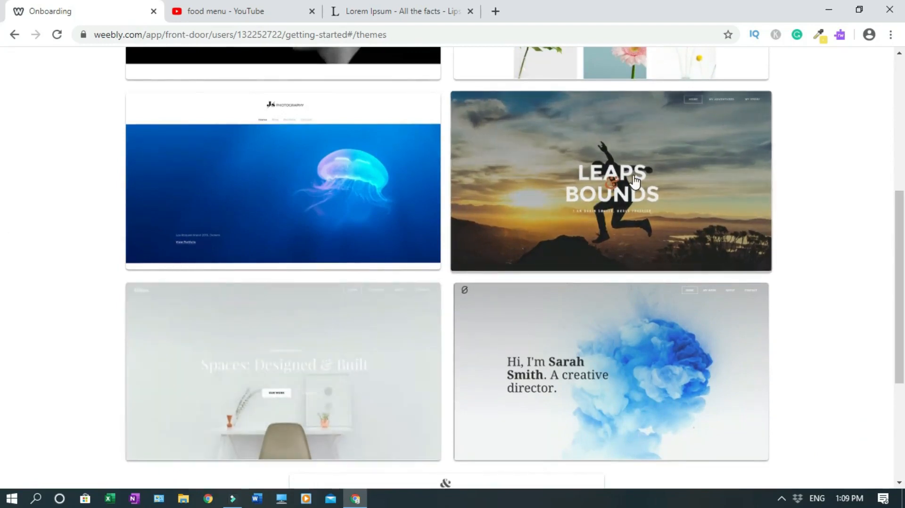
{"action": "left_click", "coordinate": [602, 200]}
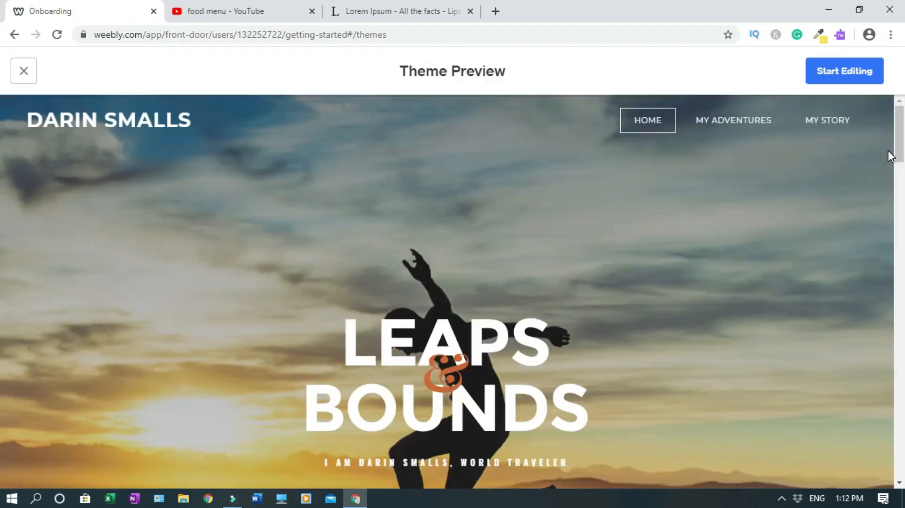
{"action": "mouse_move", "coordinate": [898, 137]}
{"action": "left_mouse_down"}
{"action": "mouse_move", "coordinate": [902, 467]}
{"action": "mouse_move", "coordinate": [902, 121]}
{"action": "left_mouse_up"}
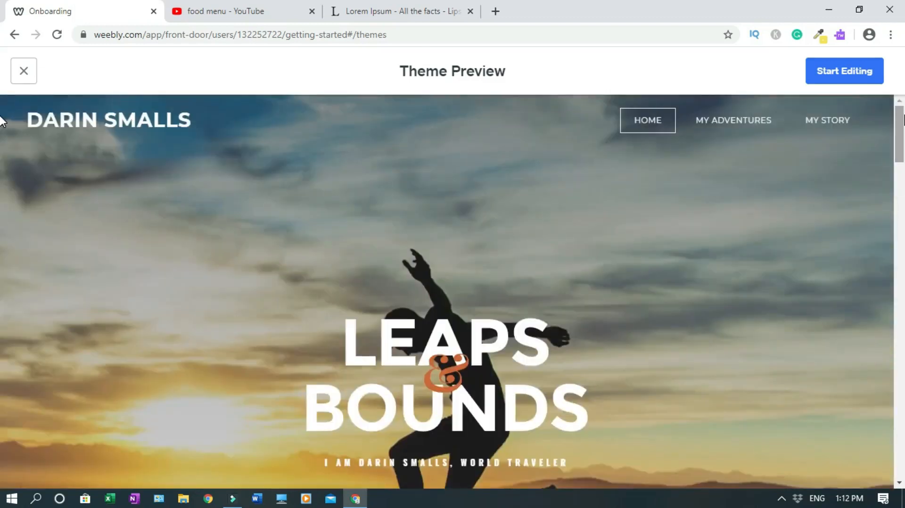
{"action": "left_click", "coordinate": [835, 77]}
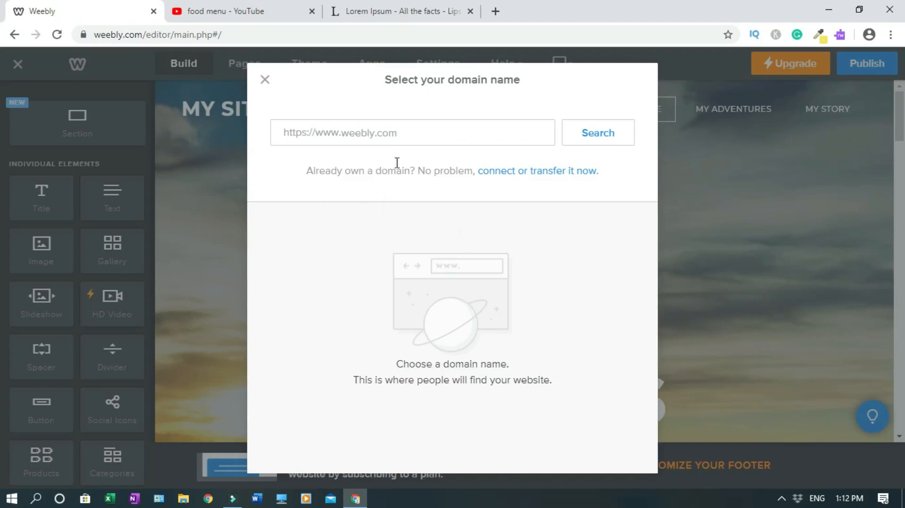
Dismiss the domain name selection without choosing a domain and look over the home page in the editor
{"action": "left_click", "coordinate": [351, 134]}
{"action": "left_click", "coordinate": [264, 80]}
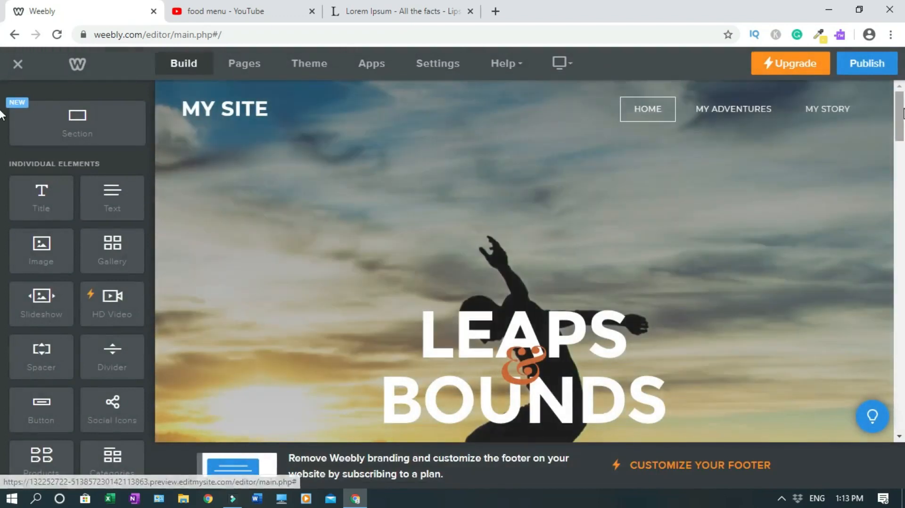
{"action": "mouse_move", "coordinate": [902, 110]}
{"action": "left_mouse_down"}
{"action": "mouse_move", "coordinate": [902, 408]}
{"action": "mouse_move", "coordinate": [903, 97]}
{"action": "left_mouse_up"}
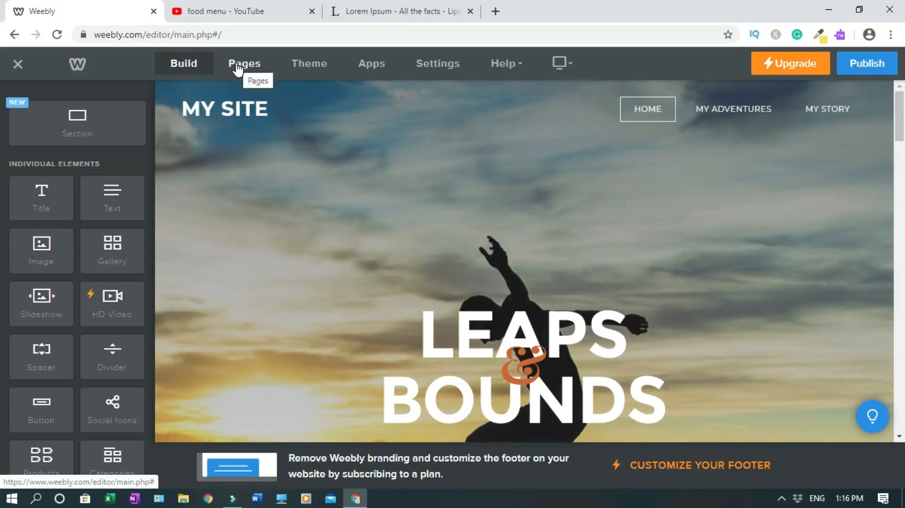
Delete the My Adventures page from the site and confirm the deletion
{"action": "left_click", "coordinate": [238, 64]}
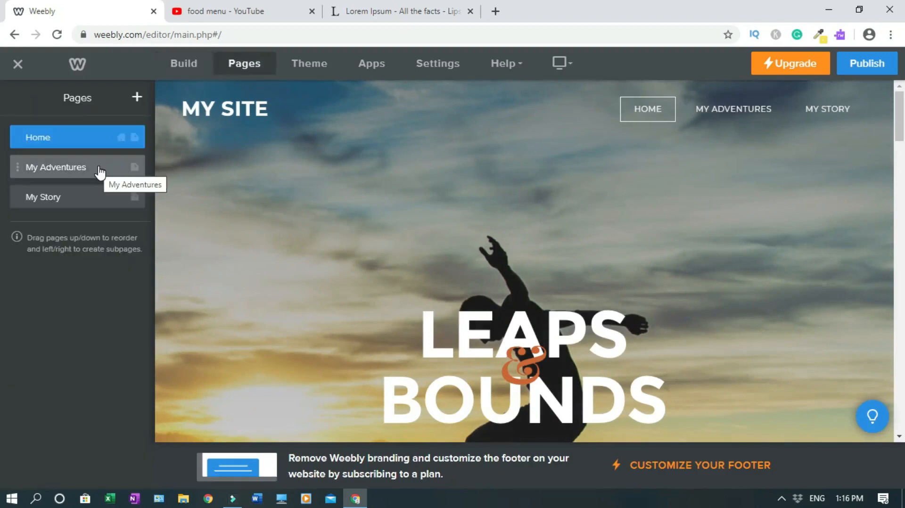
{"action": "left_click", "coordinate": [100, 170]}
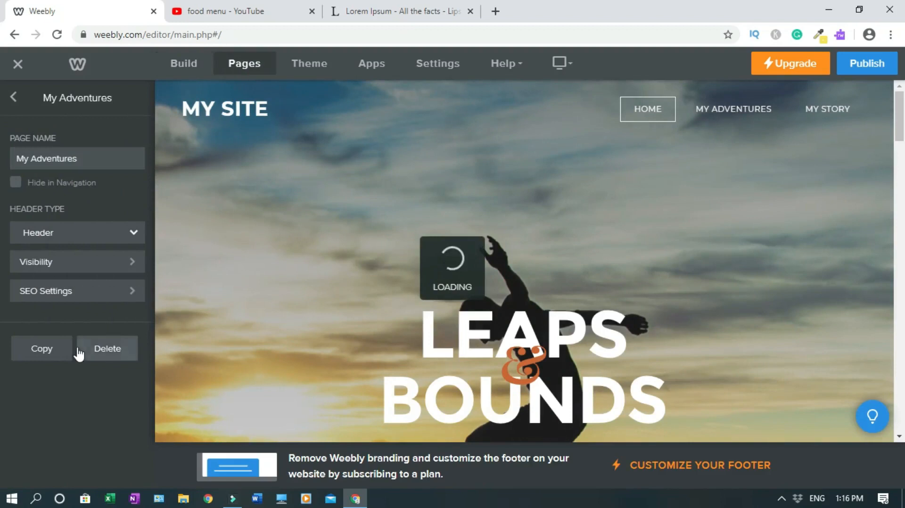
{"action": "left_click", "coordinate": [107, 353]}
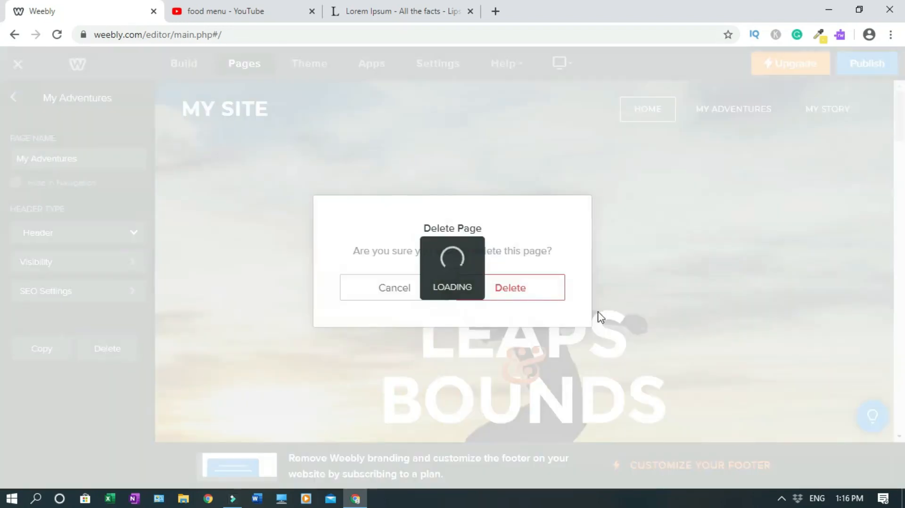
{"action": "left_click", "coordinate": [530, 289]}
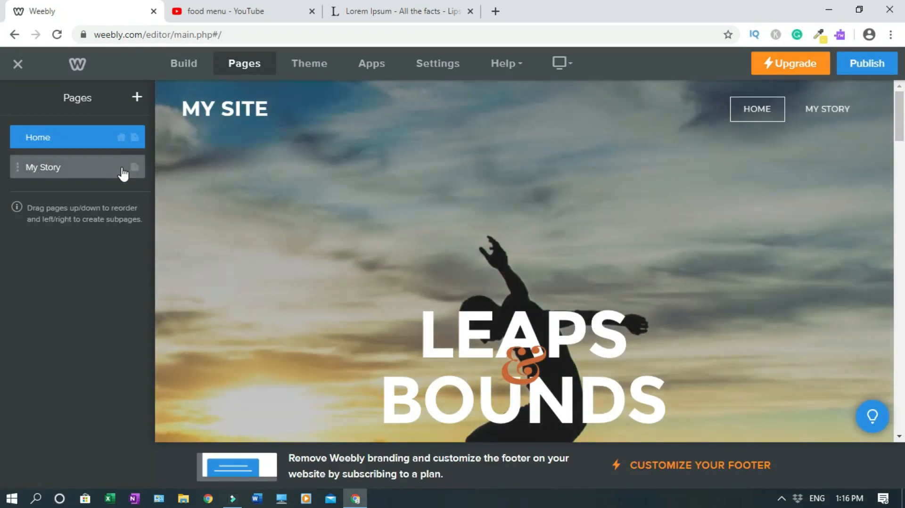
Delete the My Story page from the site and confirm the deletion
{"action": "left_click", "coordinate": [122, 169]}
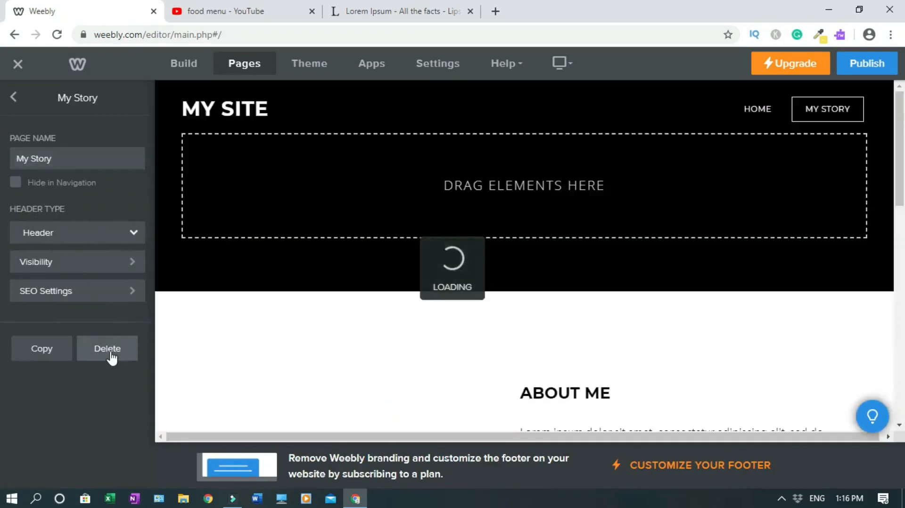
{"action": "left_click", "coordinate": [110, 353]}
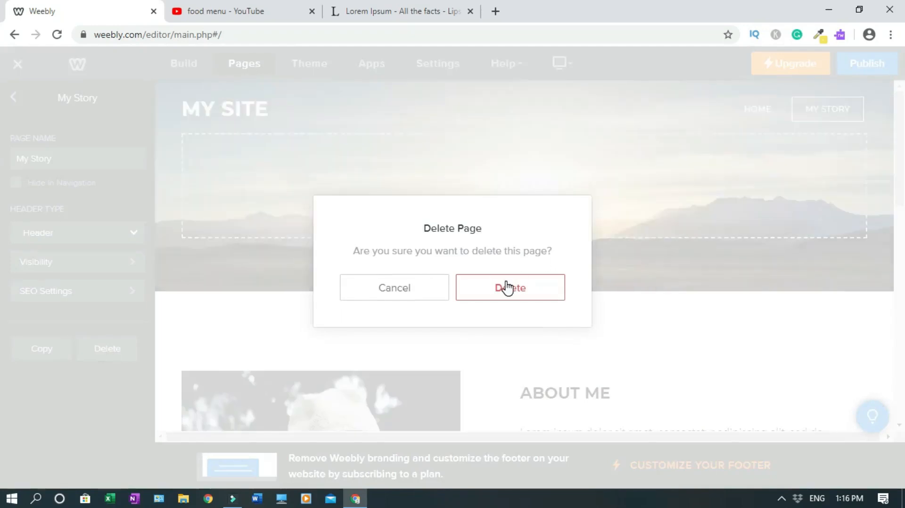
{"action": "left_click", "coordinate": [507, 287]}
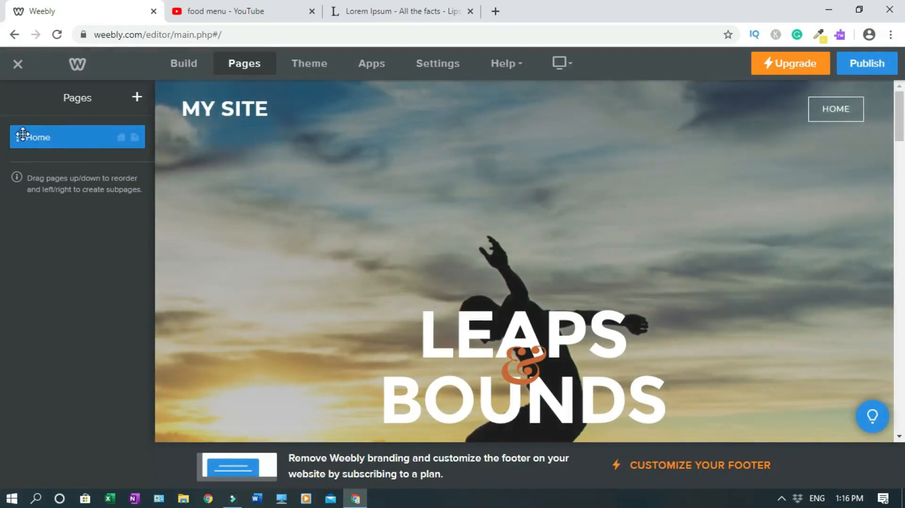
Rename the Home page to "-"
{"action": "left_click", "coordinate": [73, 137]}
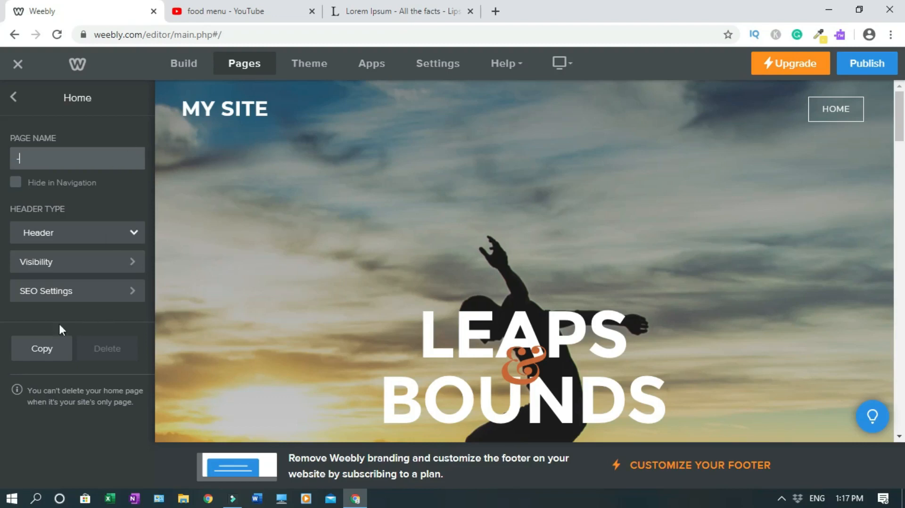
{"action": "left_click", "coordinate": [120, 125]}
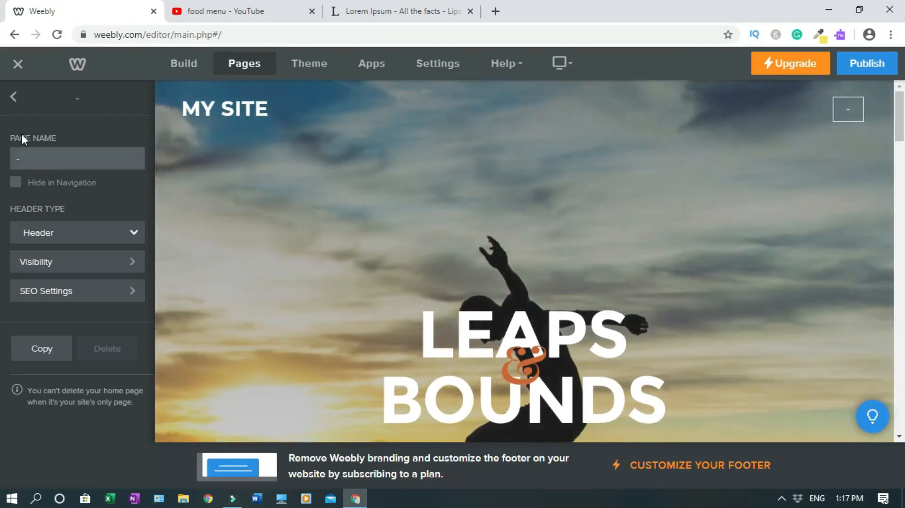
Turn off the "My Site" site title in the page header
{"action": "left_click", "coordinate": [185, 76]}
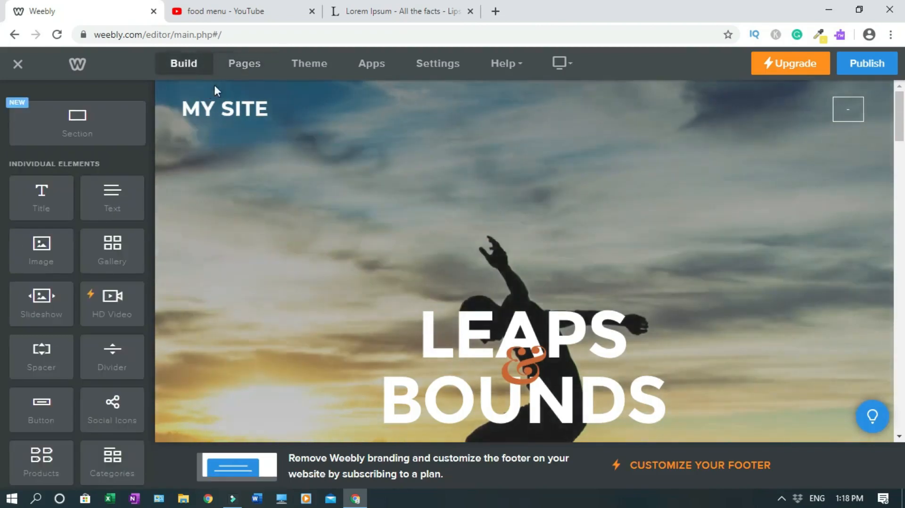
{"action": "left_click", "coordinate": [219, 103]}
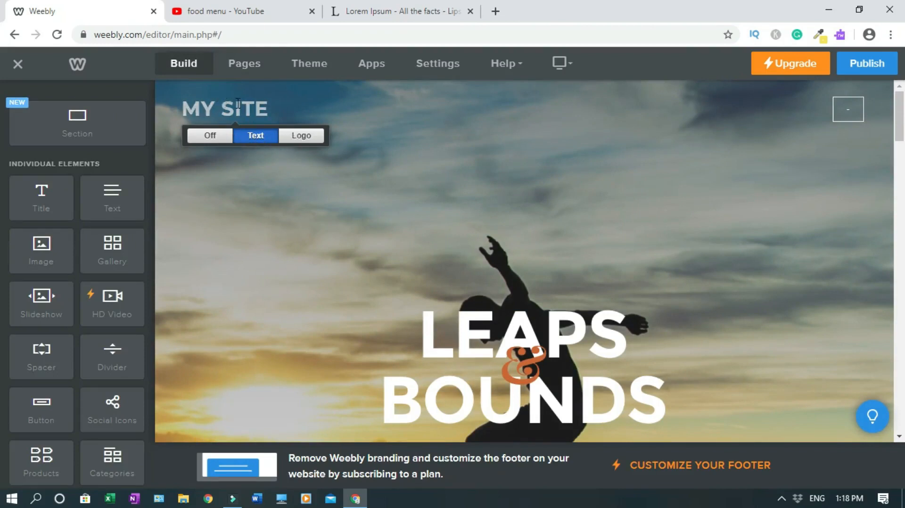
{"action": "left_click", "coordinate": [210, 136]}
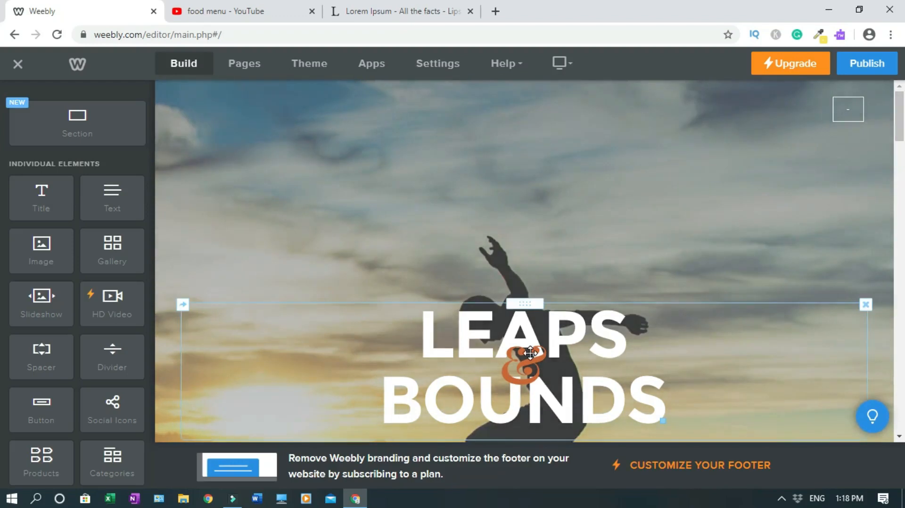
Move the "Leaps & Bounds" graphic up in the header, then delete it and confirm
{"action": "left_click_drag", "start_coordinate": [530, 352], "coordinate": [536, 184]}
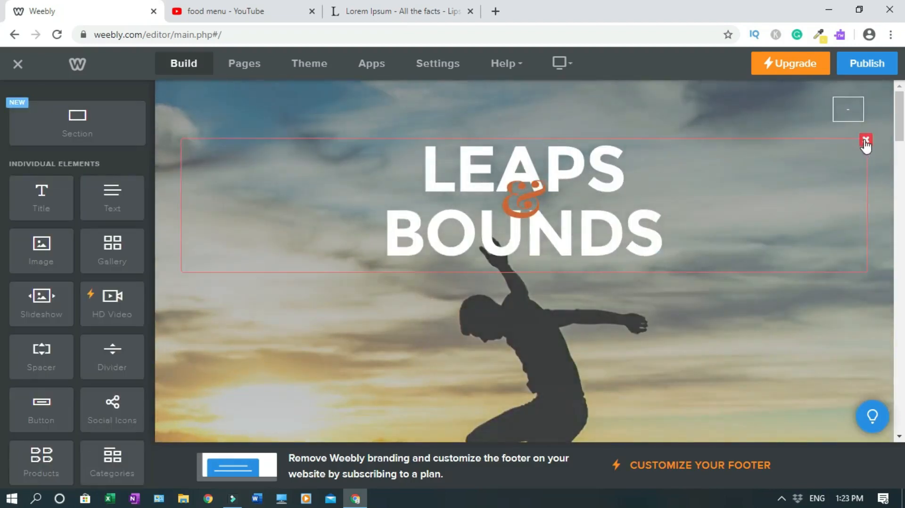
{"action": "left_click", "coordinate": [865, 140]}
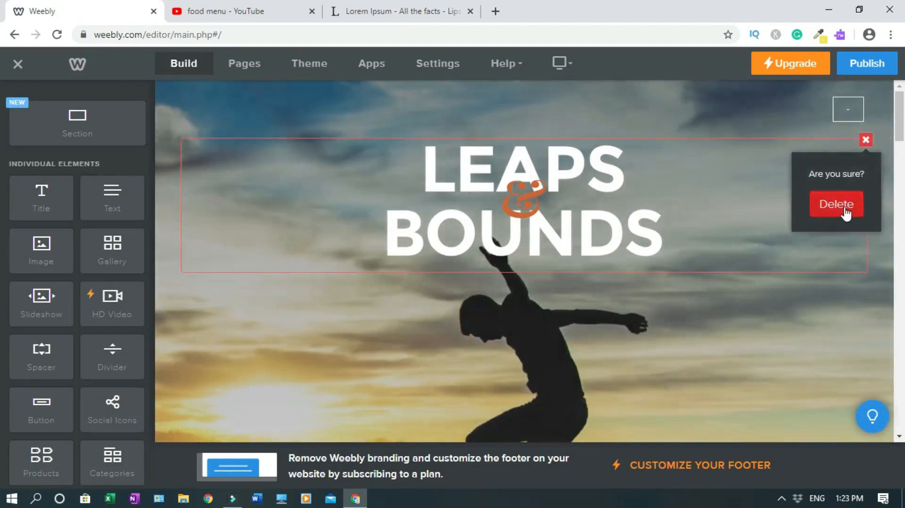
{"action": "left_click", "coordinate": [844, 210]}
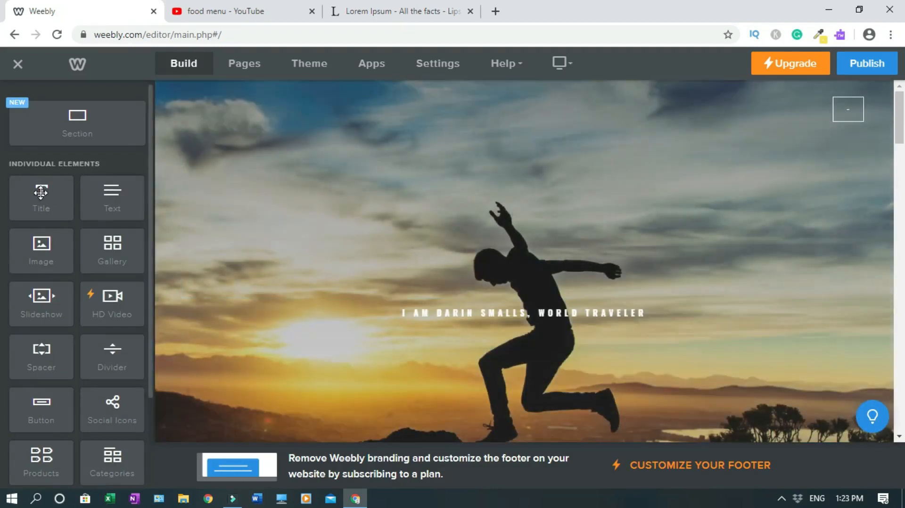
Add a Title element to the top of the header and delete the "World Traveler" text line below it
{"action": "left_click_drag", "start_coordinate": [43, 196], "coordinate": [455, 195]}
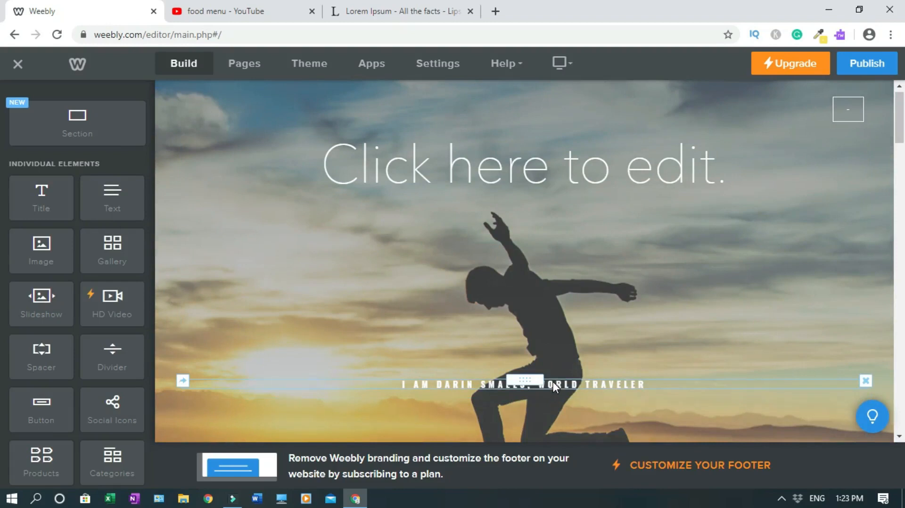
{"action": "left_click", "coordinate": [864, 381]}
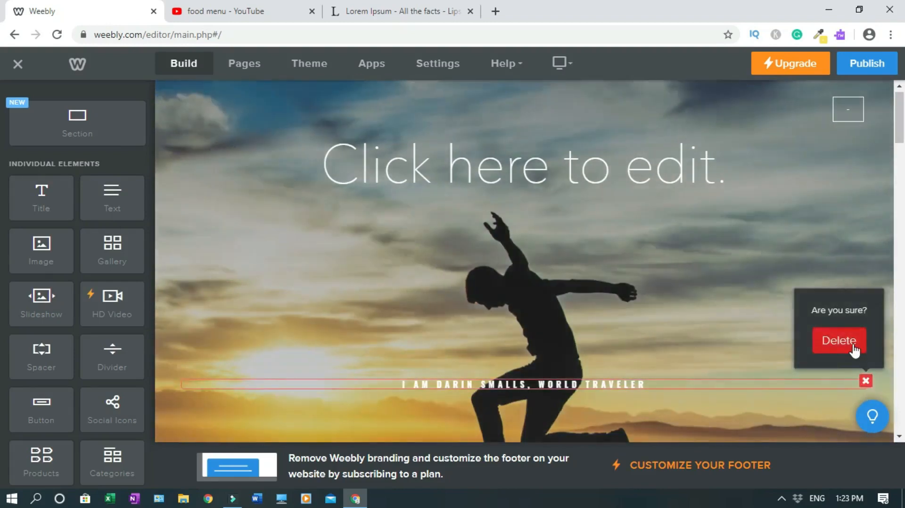
{"action": "left_click", "coordinate": [855, 350]}
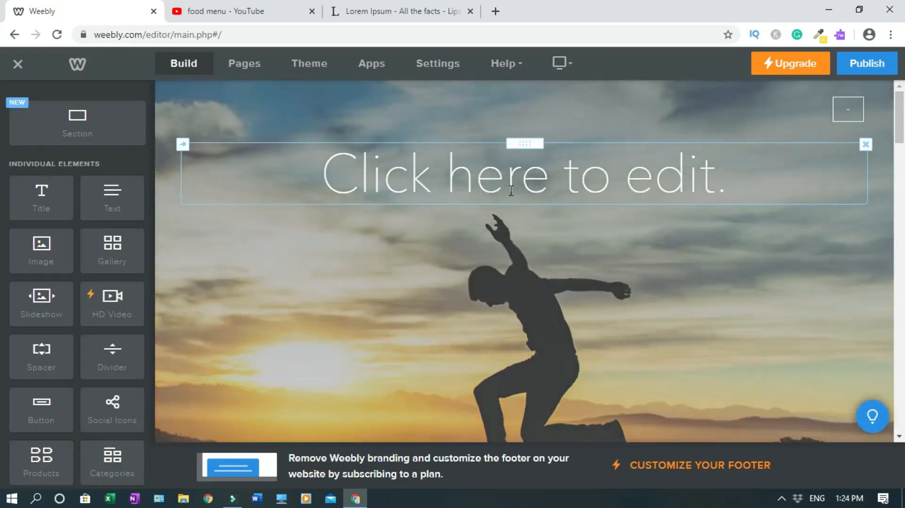
Enter "The Great Pizza Secrets Book" as the header title, make it bold and reduce its size to fit one line
{"action": "left_click", "coordinate": [510, 190]}
{"action": "type", "text": "The Great Pizza Secrets Book"}
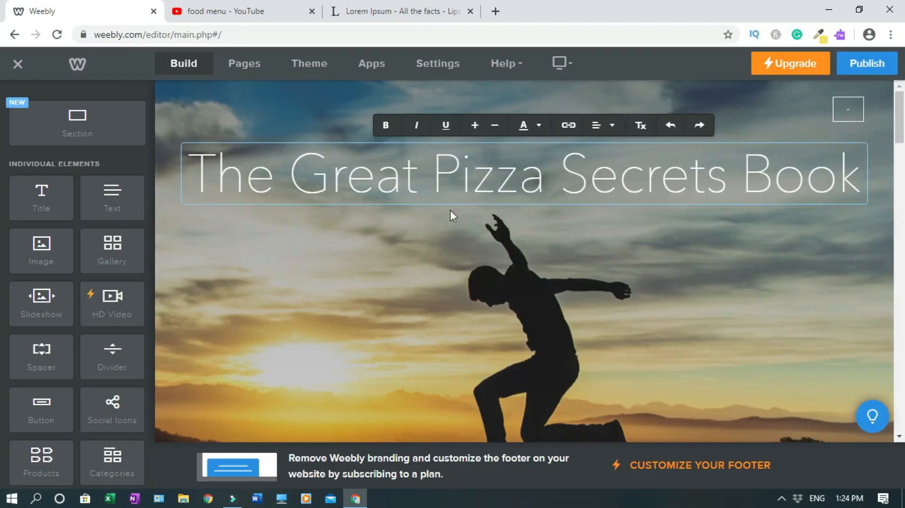
{"action": "triple_click", "coordinate": [397, 176]}
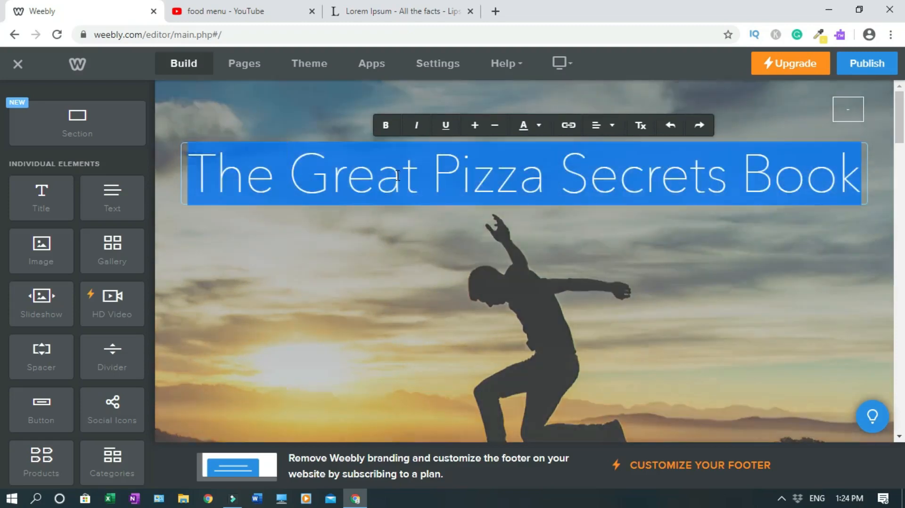
{"action": "left_click", "coordinate": [386, 126]}
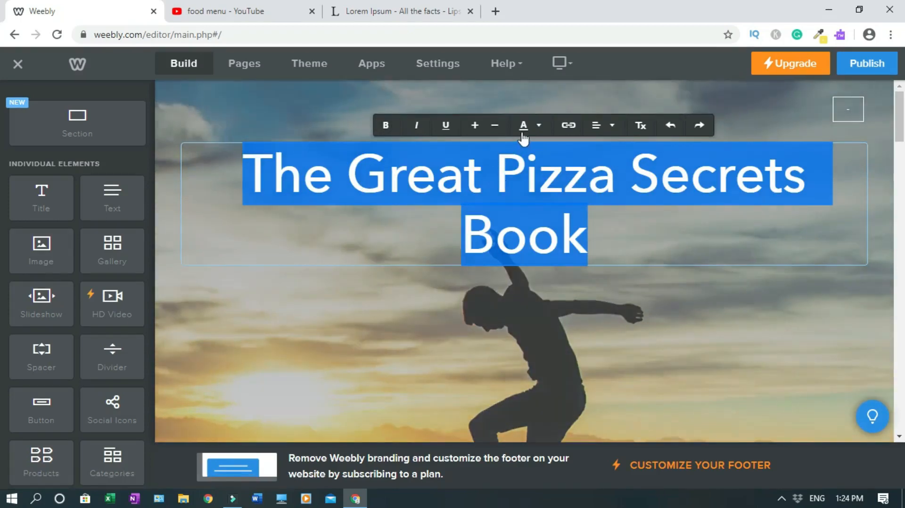
{"action": "left_click", "coordinate": [495, 127]}
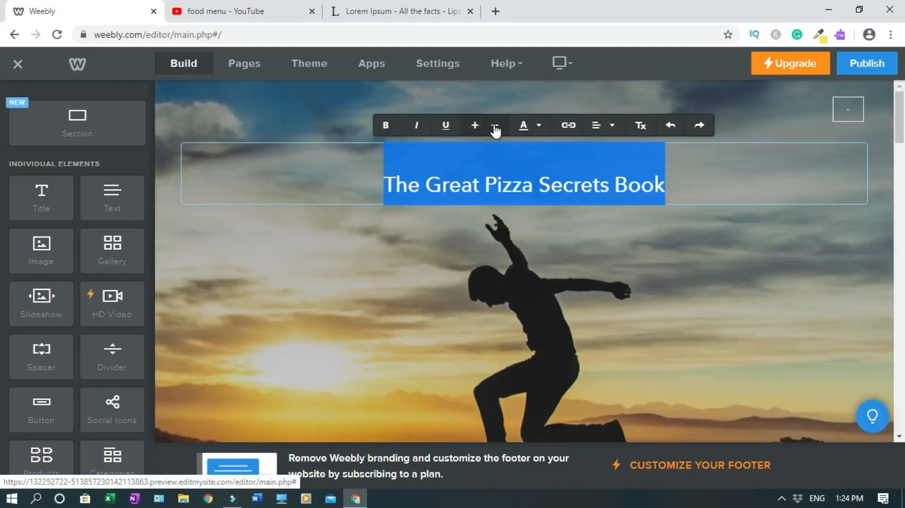
{"action": "left_click", "coordinate": [476, 128]}
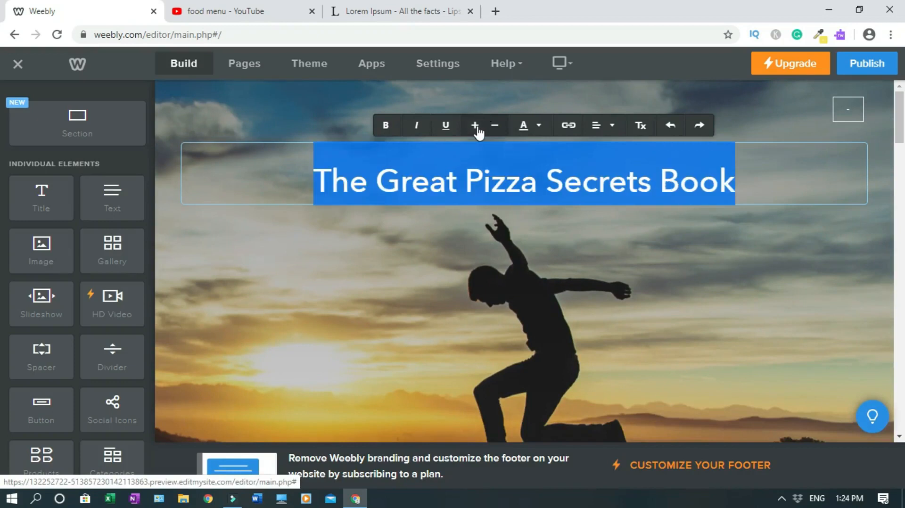
{"action": "left_click", "coordinate": [581, 236]}
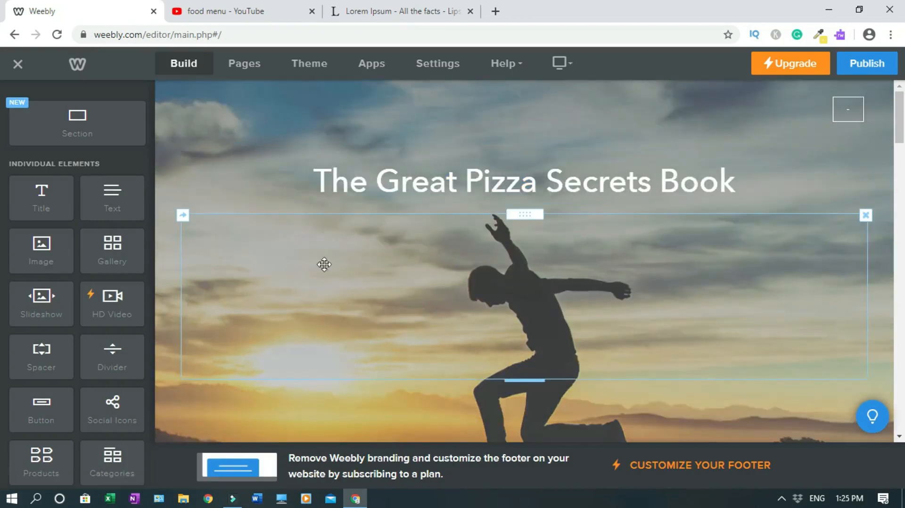
Replace the spacer below the title with a Text element reading "The Best Pizza Book of All Time" and "Get It Now or Regret Later!"
{"action": "left_click", "coordinate": [867, 217]}
{"action": "left_click", "coordinate": [782, 175]}
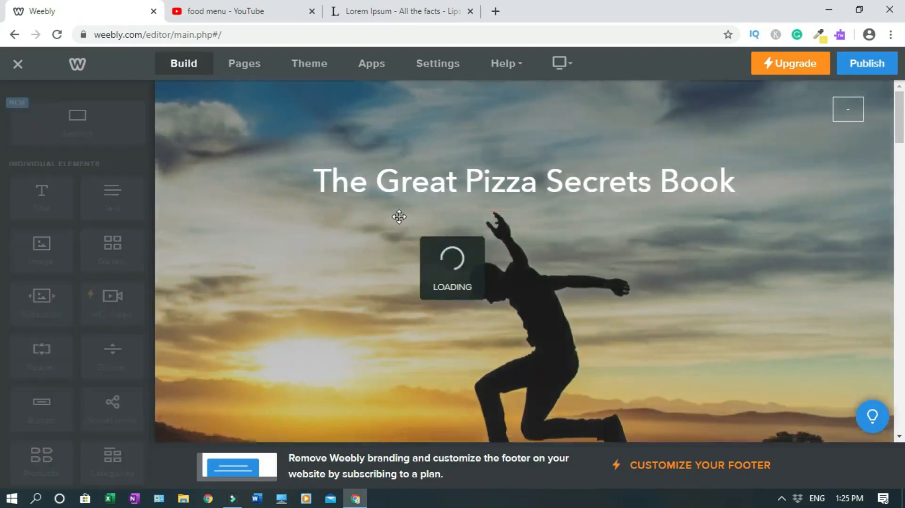
{"action": "left_click_drag", "start_coordinate": [112, 198], "coordinate": [493, 204]}
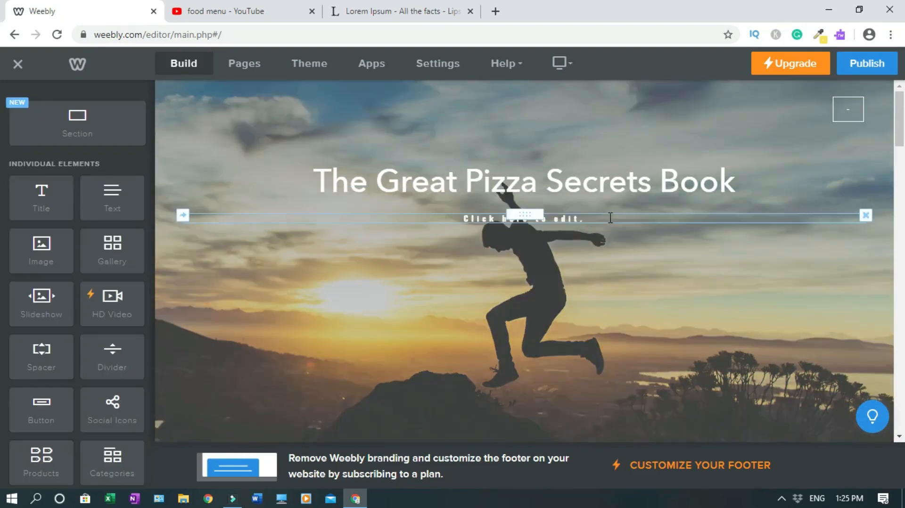
{"action": "left_click", "coordinate": [610, 218]}
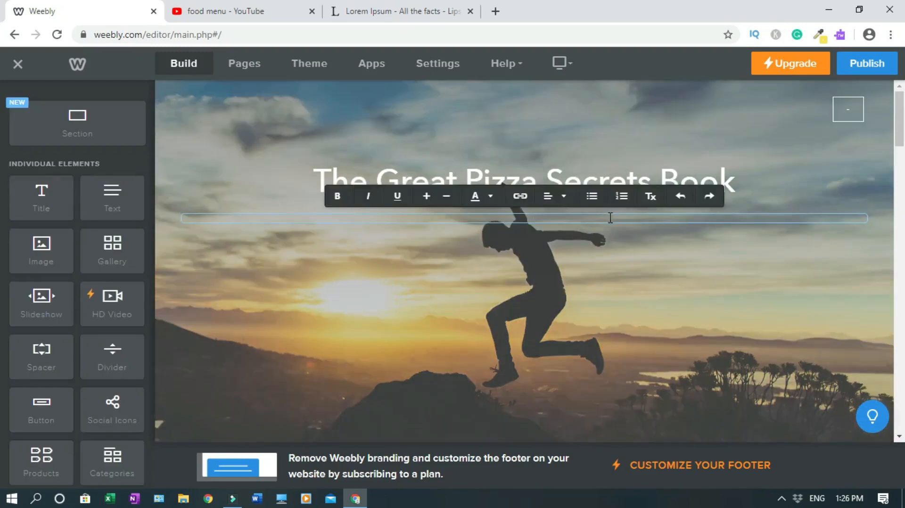
{"action": "type", "text": "The Best Pizza Book of All Time"}
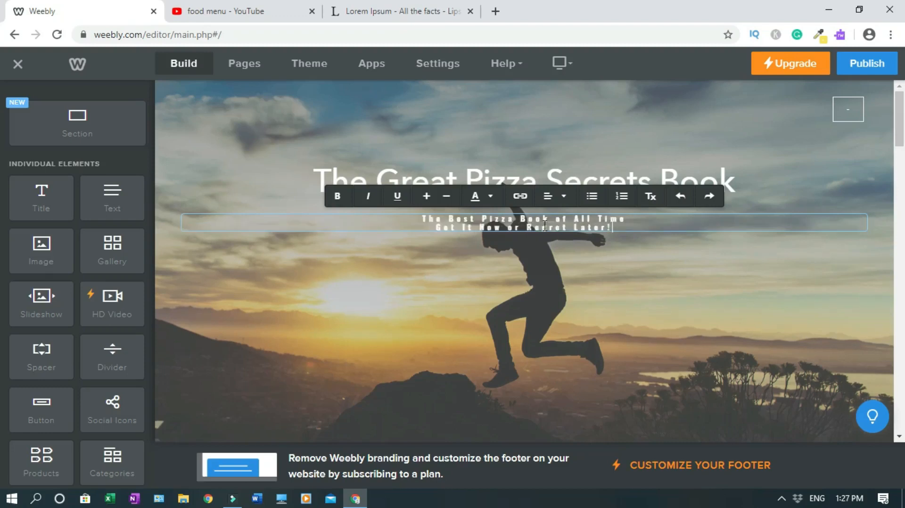
Enlarge both lines of the tagline below the title by several font size increments
{"action": "left_click_drag", "start_coordinate": [422, 222], "coordinate": [645, 230]}
{"action": "left_click", "coordinate": [427, 196]}
{"action": "left_click", "coordinate": [428, 198]}
{"action": "left_click_drag", "start_coordinate": [405, 219], "coordinate": [669, 233]}
{"action": "left_click", "coordinate": [427, 197]}
{"action": "left_click", "coordinate": [427, 196]}
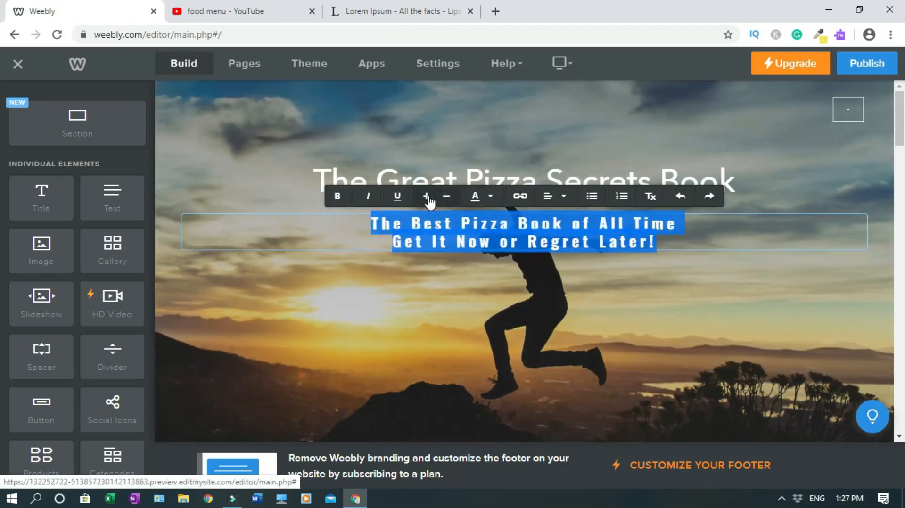
{"action": "left_click", "coordinate": [427, 197]}
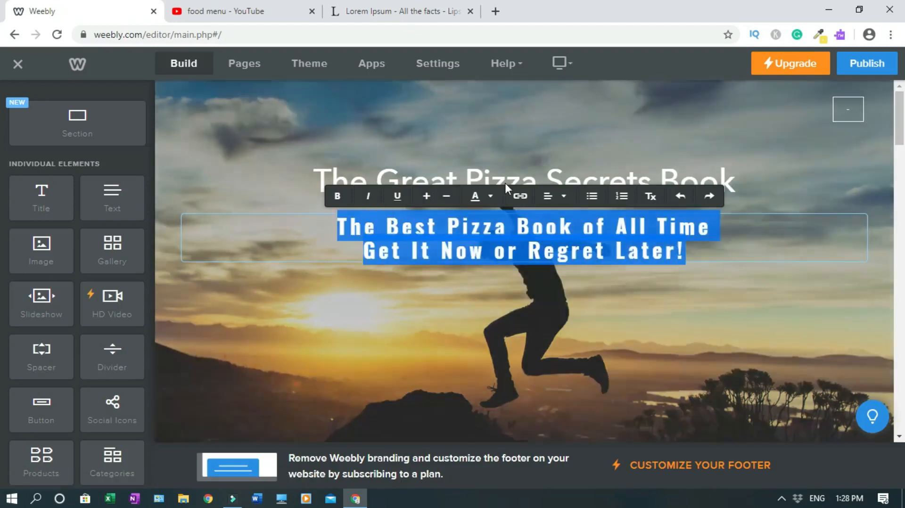
Try the darkest grey swatch as the tagline's text color
{"action": "left_click", "coordinate": [491, 197]}
{"action": "left_click", "coordinate": [554, 225]}
{"action": "left_click", "coordinate": [364, 313]}
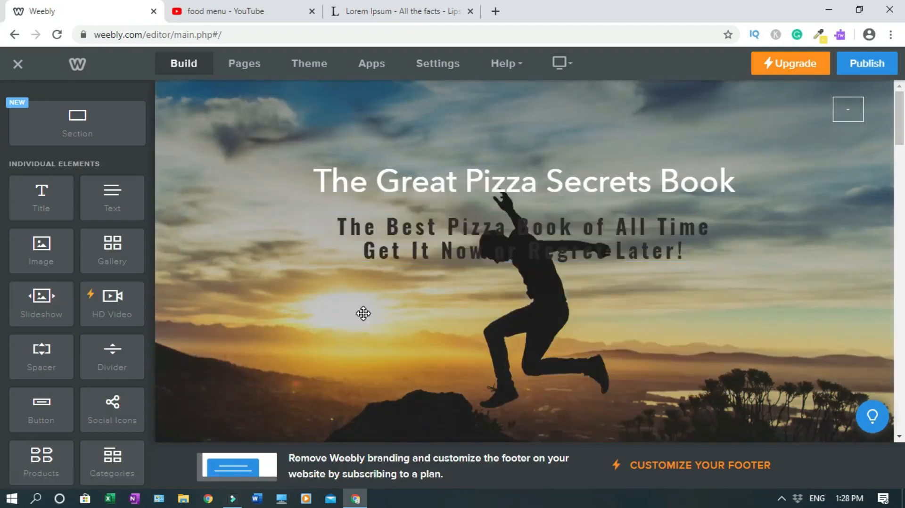
Set the text color of both tagline lines to the custom off-white #fbf6f6
{"action": "left_click", "coordinate": [545, 238]}
{"action": "left_click_drag", "start_coordinate": [327, 222], "coordinate": [710, 263]}
{"action": "left_click", "coordinate": [491, 197]}
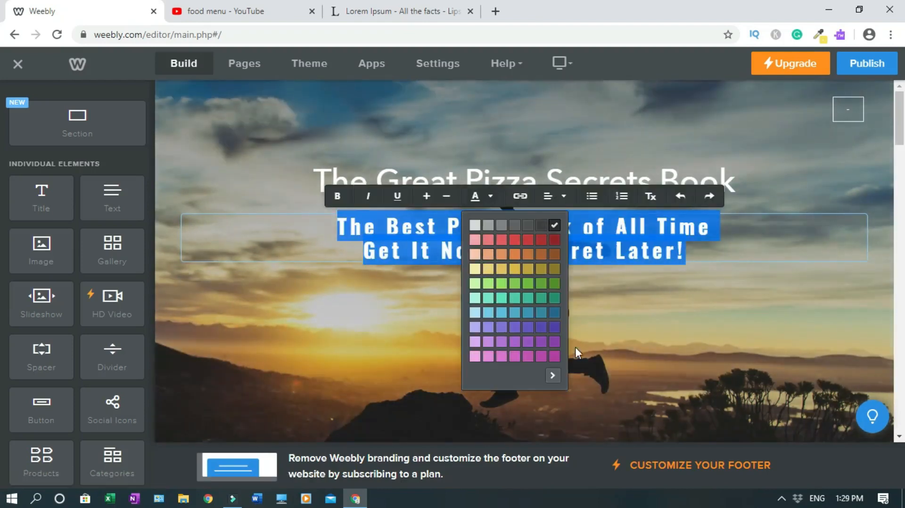
{"action": "left_click", "coordinate": [553, 375]}
{"action": "left_click", "coordinate": [574, 224]}
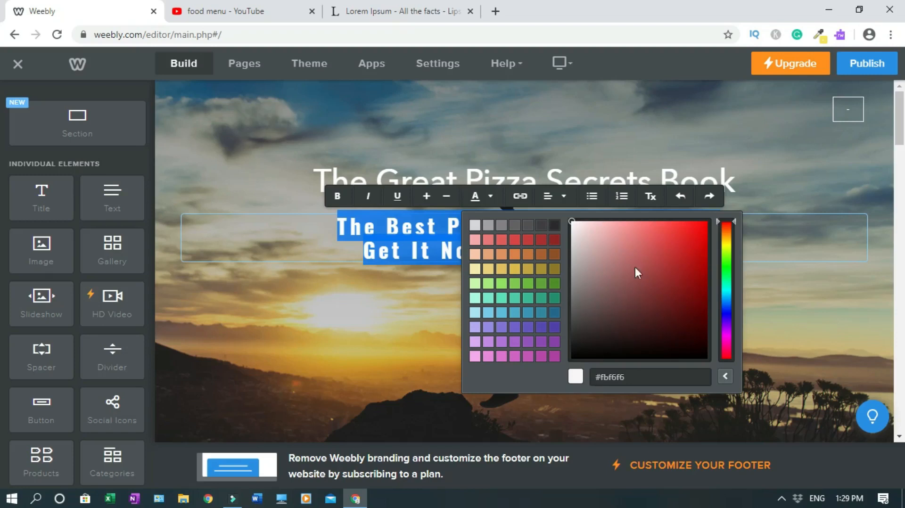
{"action": "left_click", "coordinate": [796, 177]}
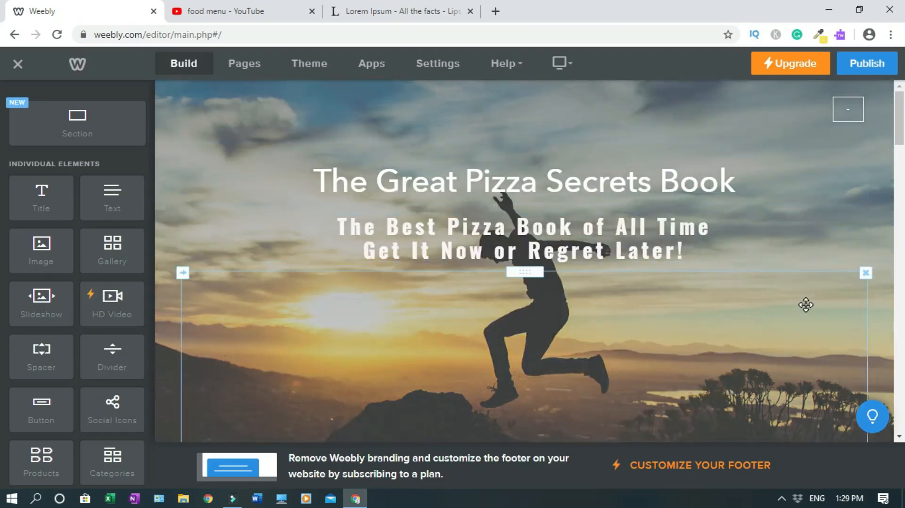
Delete the "Why Do I Travel?" section below the header and confirm the deletion
{"action": "left_click_drag", "start_coordinate": [902, 111], "coordinate": [901, 173]}
{"action": "scroll", "coordinate": [875, 162], "scroll_direction": "up", "scroll_amount": 2}
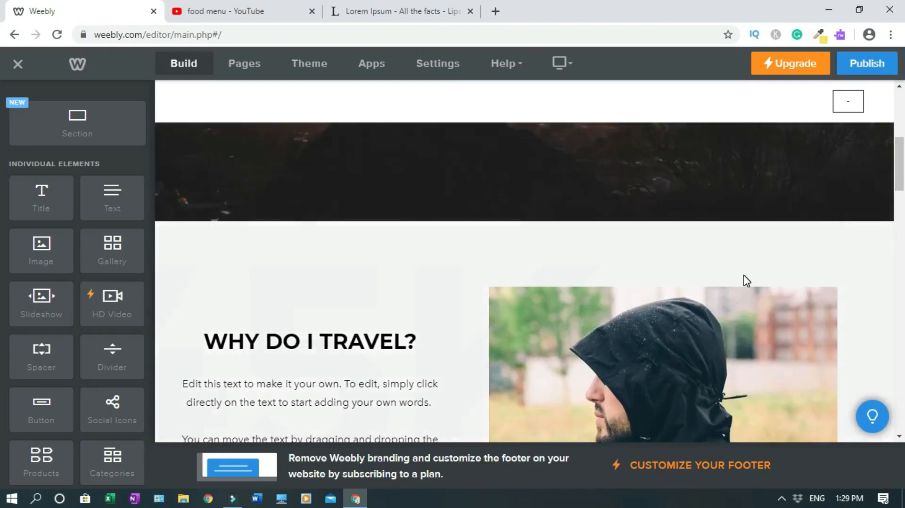
{"action": "scroll", "coordinate": [745, 281], "scroll_direction": "up", "scroll_amount": 2}
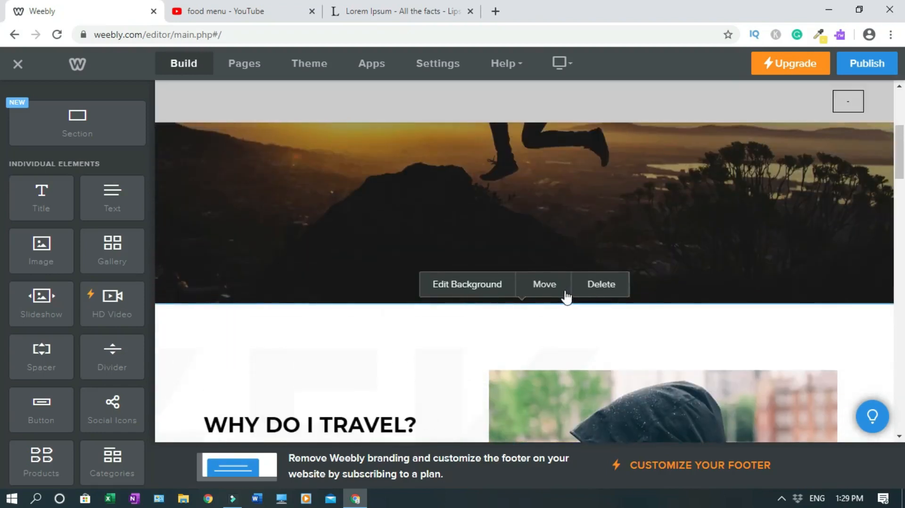
{"action": "left_click", "coordinate": [599, 297]}
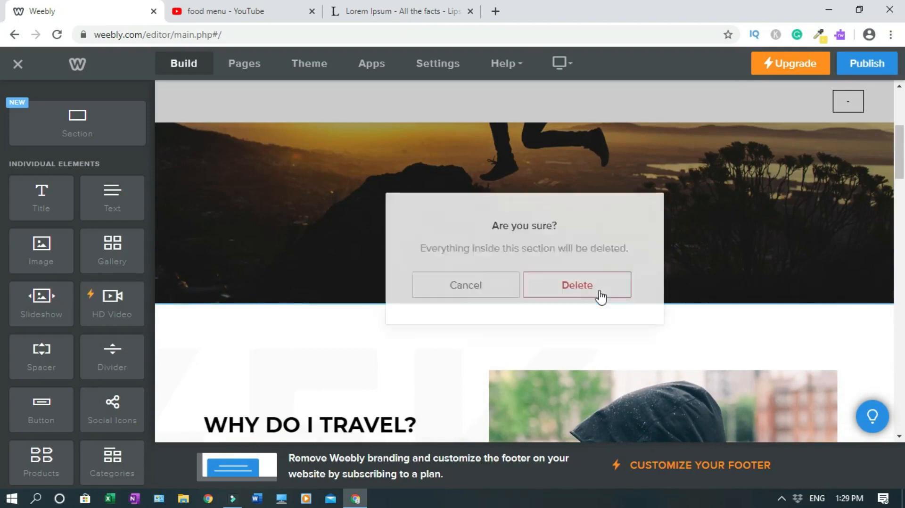
{"action": "left_click", "coordinate": [584, 292]}
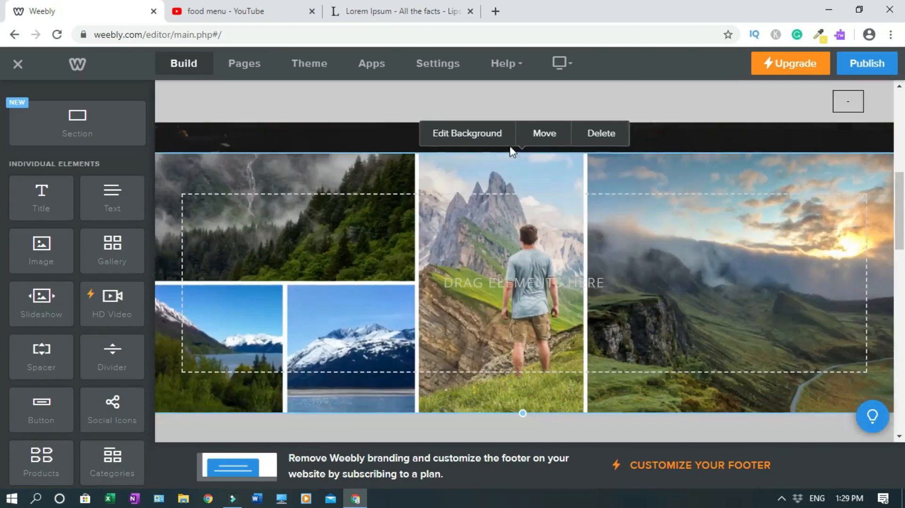
Delete the travel photo collage section and the "See All My Adventures" section, confirming each deletion
{"action": "left_click", "coordinate": [601, 134]}
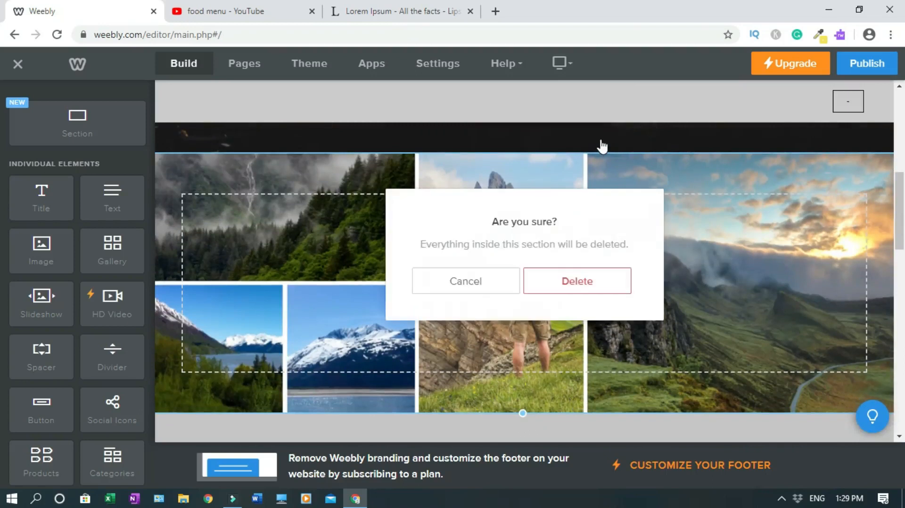
{"action": "left_click", "coordinate": [585, 292]}
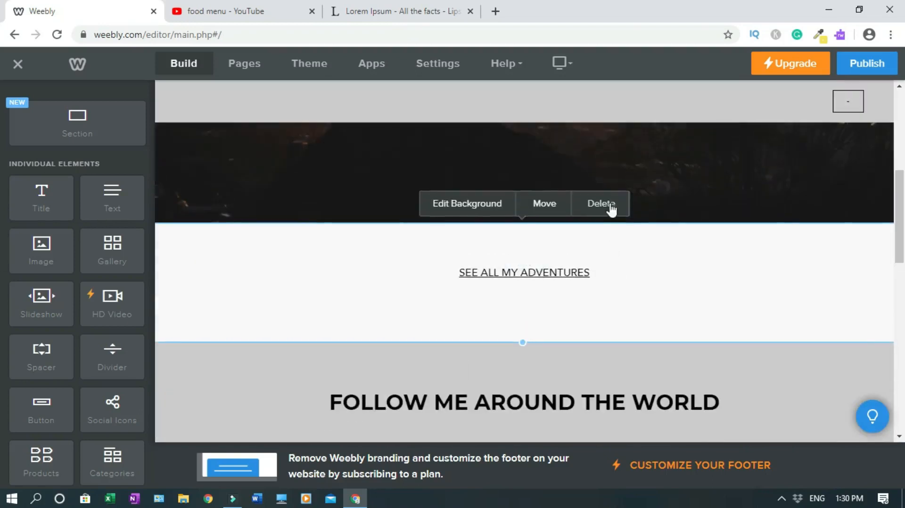
{"action": "left_click", "coordinate": [609, 207]}
{"action": "left_click", "coordinate": [590, 281]}
Delete the quote section with the man standing arms outstretched on a rock and confirm the deletion
{"action": "scroll", "coordinate": [248, 213], "scroll_direction": "down", "scroll_amount": 6}
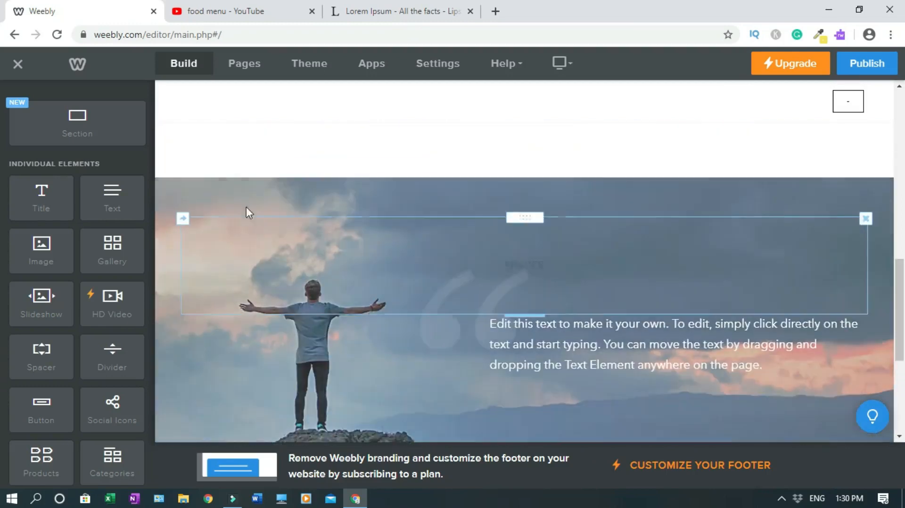
{"action": "scroll", "coordinate": [248, 212], "scroll_direction": "up", "scroll_amount": 3}
{"action": "left_click", "coordinate": [599, 283]}
{"action": "left_click", "coordinate": [575, 282]}
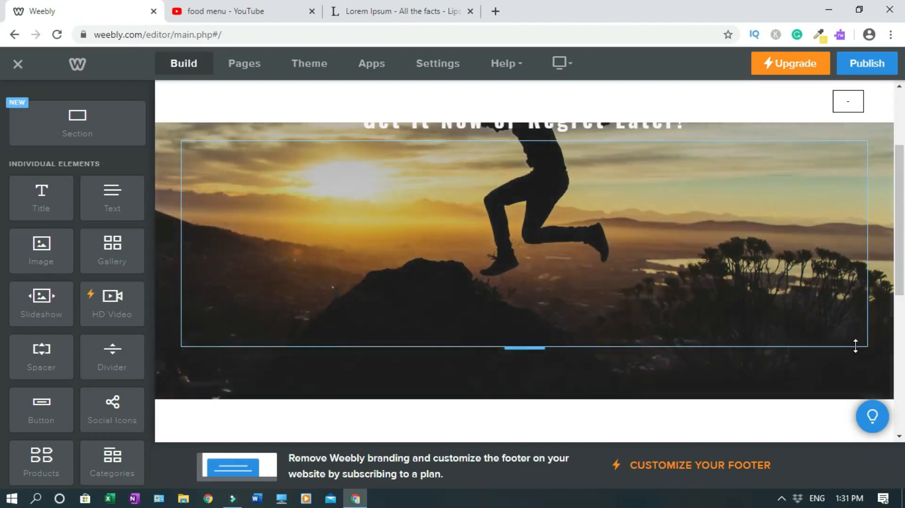
Shrink the empty spacer below the header's tagline and remove it from the header
{"action": "left_click_drag", "start_coordinate": [855, 346], "coordinate": [833, 213]}
{"action": "left_click_drag", "start_coordinate": [903, 247], "coordinate": [900, 176]}
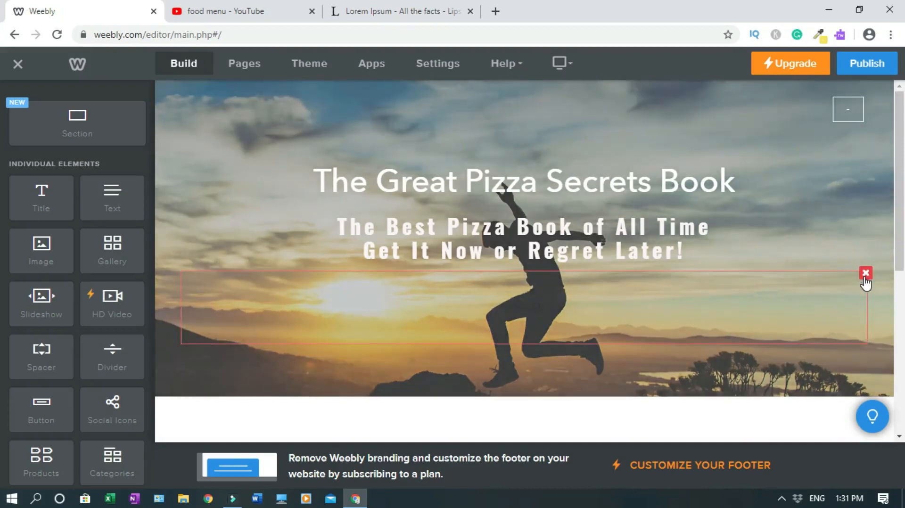
{"action": "left_click", "coordinate": [865, 282]}
{"action": "left_click", "coordinate": [847, 239]}
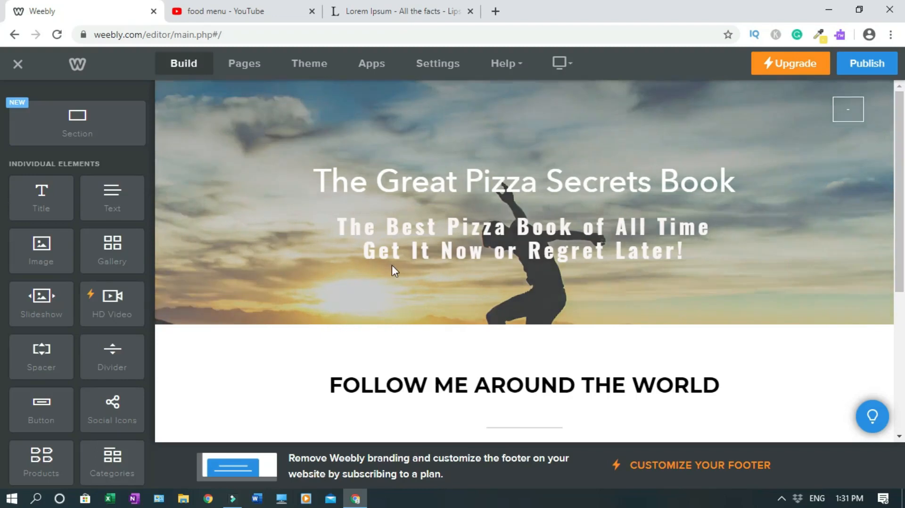
Replace the header's background image with the pizza photo uploaded from the Downloads folder and save it
{"action": "left_click", "coordinate": [493, 296]}
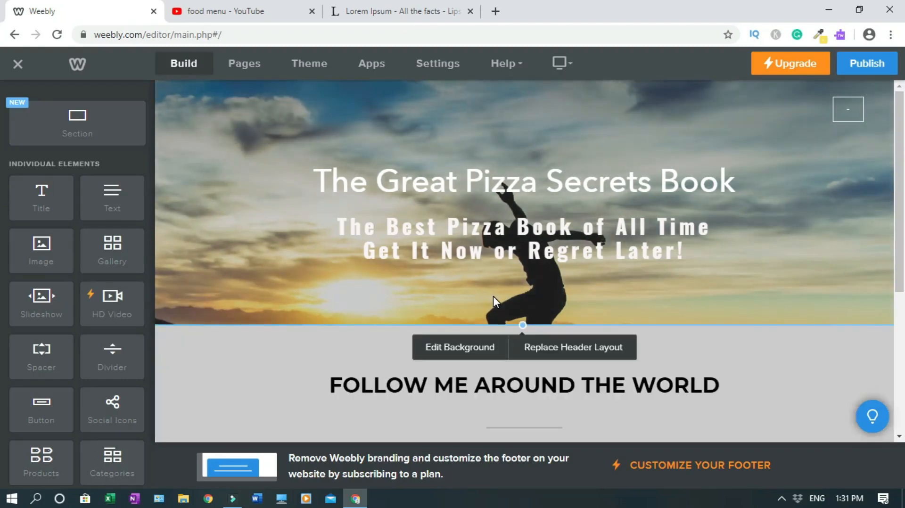
{"action": "left_click", "coordinate": [470, 351]}
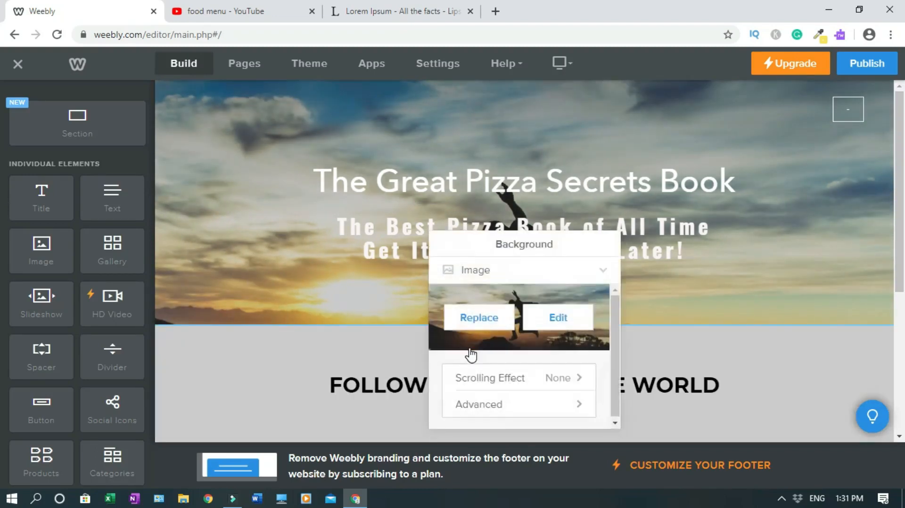
{"action": "left_click", "coordinate": [490, 324]}
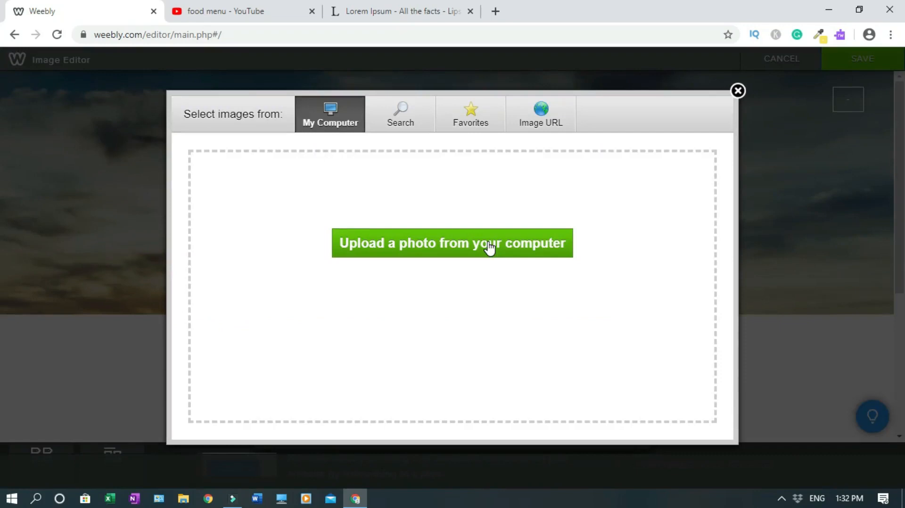
{"action": "left_click", "coordinate": [487, 242]}
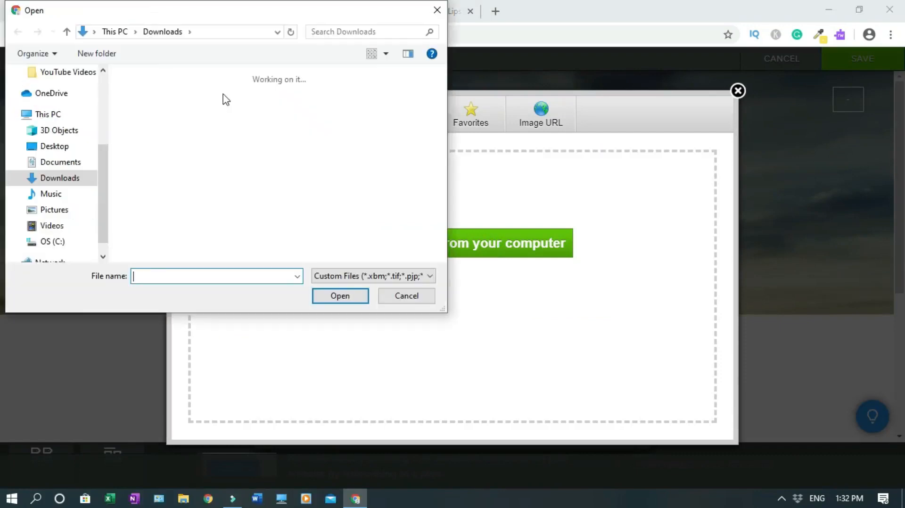
{"action": "left_click", "coordinate": [149, 93]}
{"action": "left_click", "coordinate": [337, 296]}
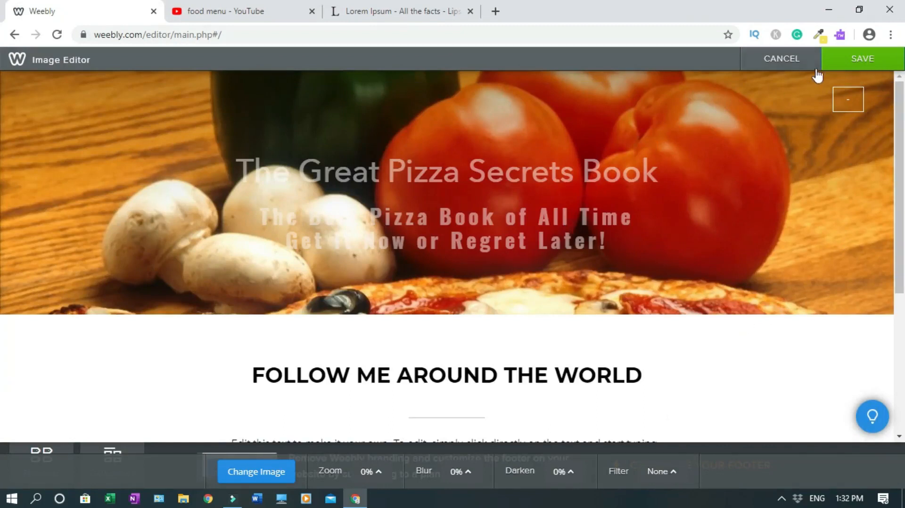
{"action": "left_click", "coordinate": [846, 60]}
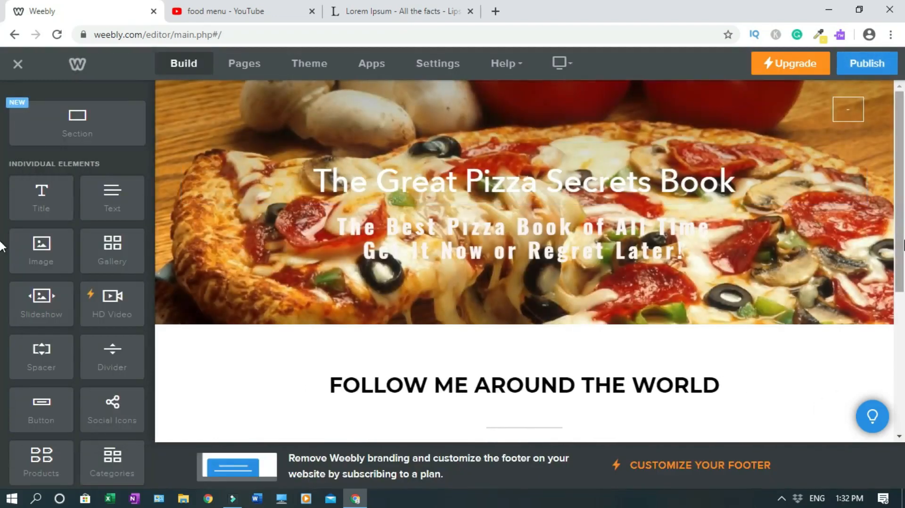
Try a green swatch as the text color of the title "The Great Pizza Secrets Book"
{"action": "left_click", "coordinate": [546, 180]}
{"action": "triple_click", "coordinate": [546, 180]}
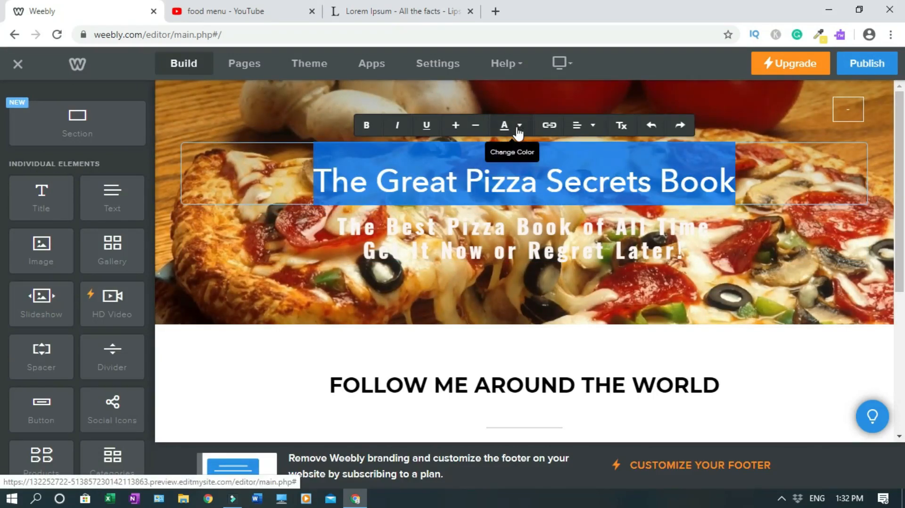
{"action": "left_click", "coordinate": [519, 132]}
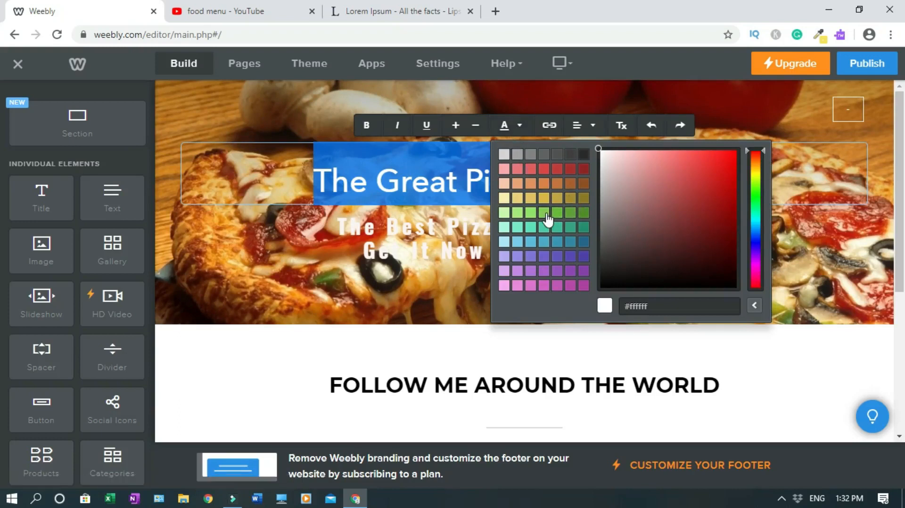
{"action": "left_click", "coordinate": [281, 261]}
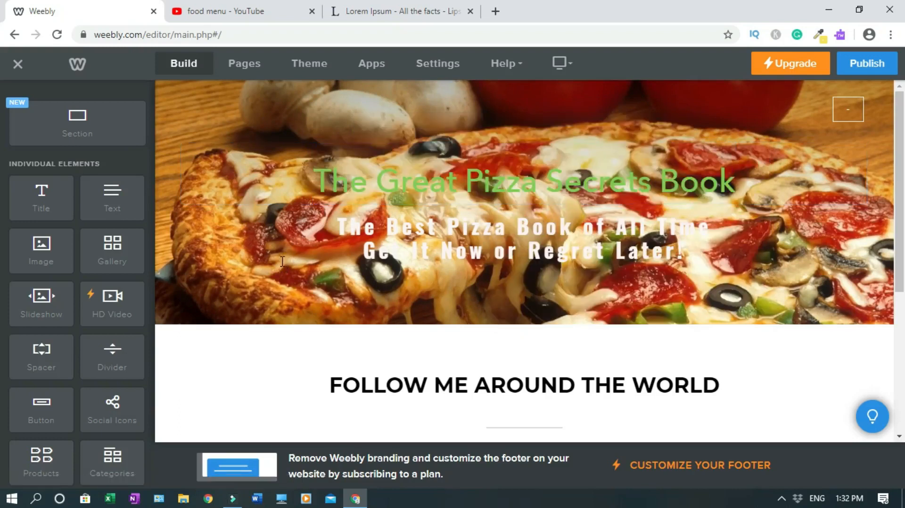
Try the darkest grey swatch as the header title's text color
{"action": "triple_click", "coordinate": [478, 185]}
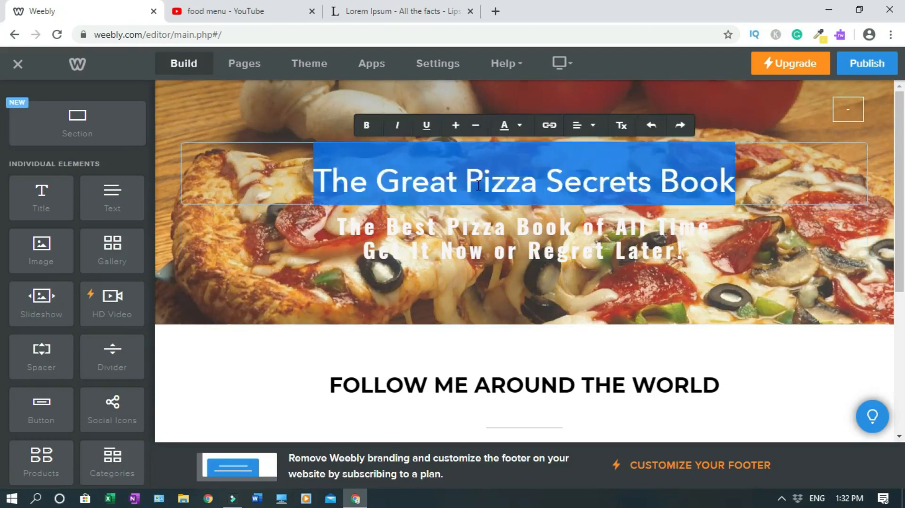
{"action": "left_click", "coordinate": [520, 125]}
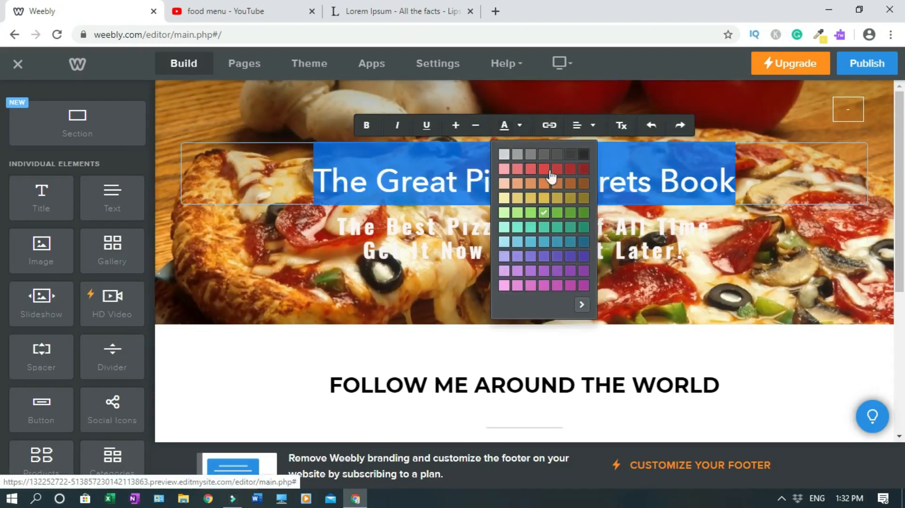
{"action": "left_click", "coordinate": [584, 157]}
{"action": "left_click", "coordinate": [218, 264]}
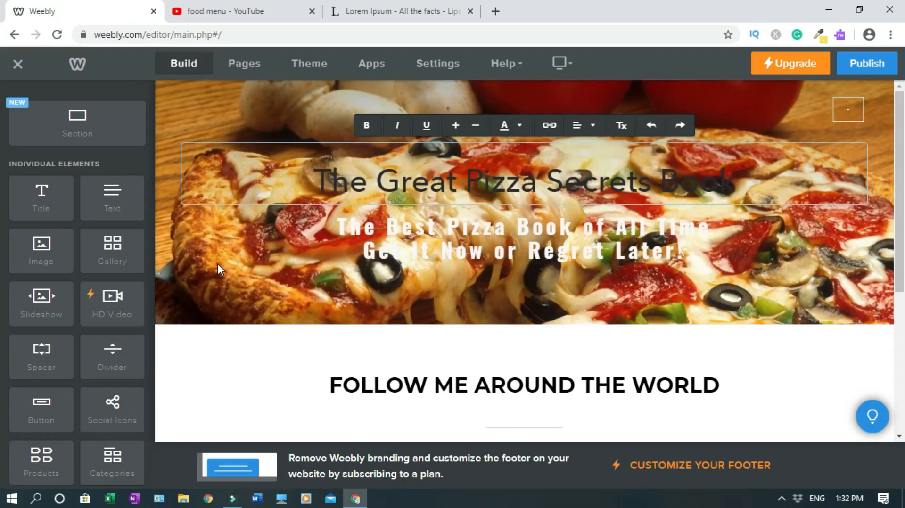
Set the header title's text color to the custom blue #0131f0
{"action": "triple_click", "coordinate": [484, 192]}
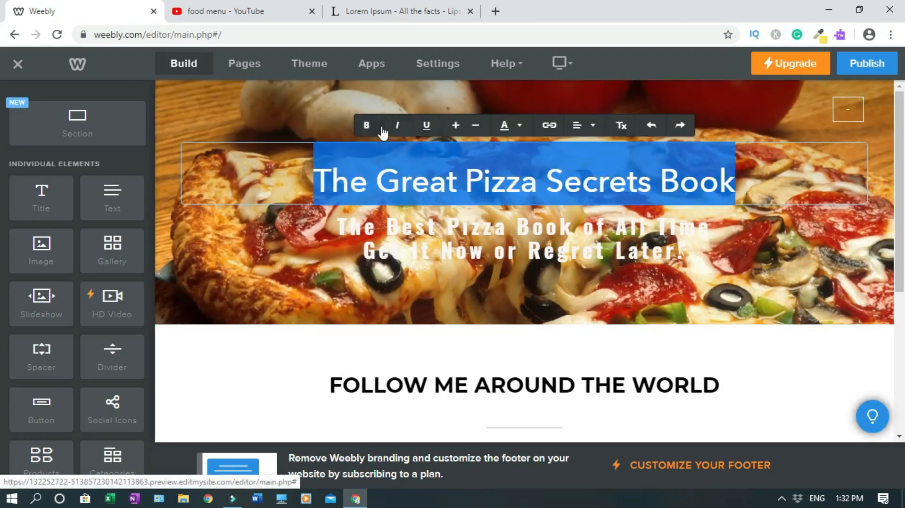
{"action": "left_click", "coordinate": [371, 128]}
{"action": "left_click", "coordinate": [367, 125]}
{"action": "left_click", "coordinate": [519, 127]}
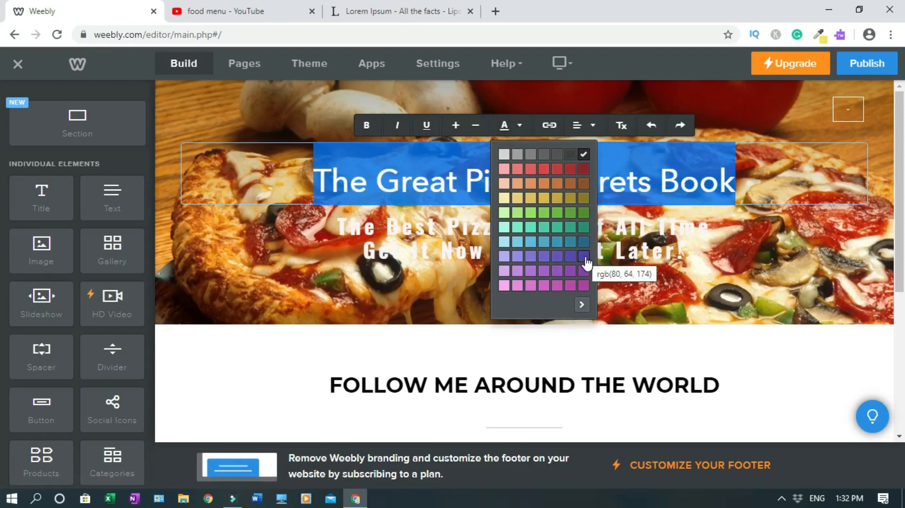
{"action": "left_click", "coordinate": [580, 305]}
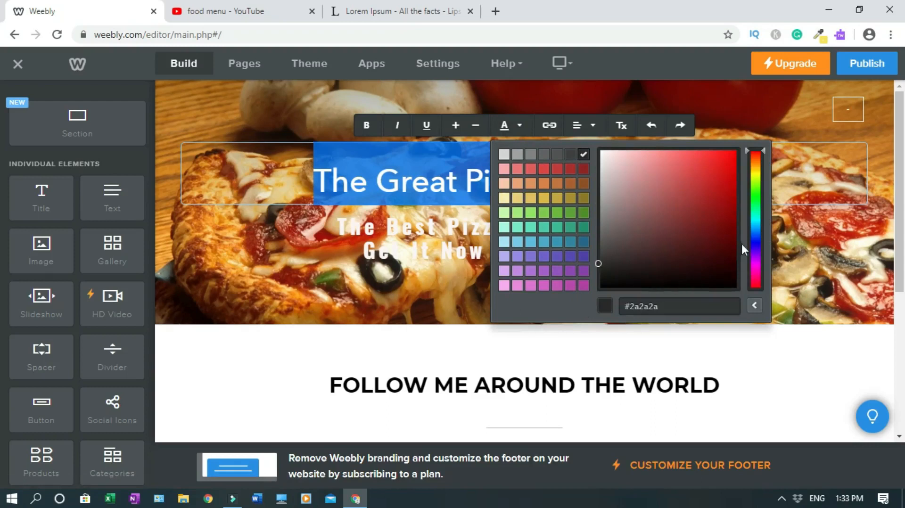
{"action": "left_click", "coordinate": [757, 237]}
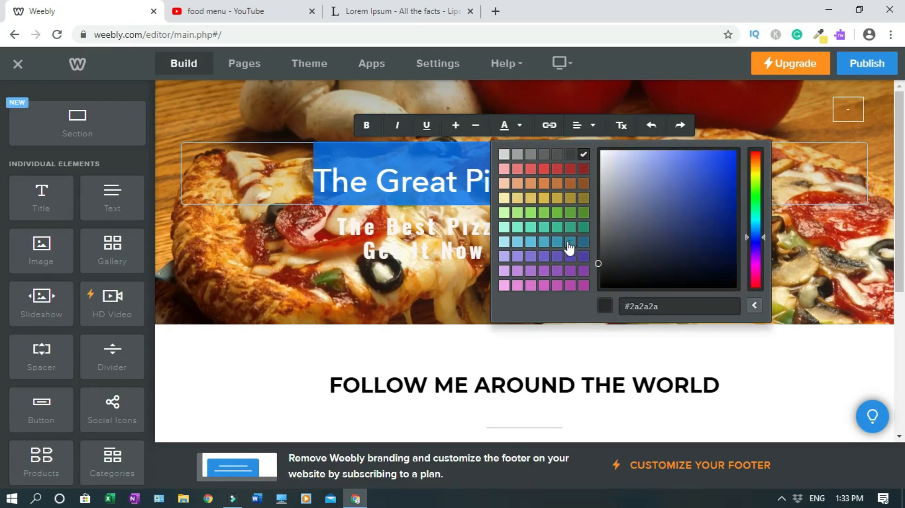
{"action": "mouse_move", "coordinate": [599, 262]}
{"action": "left_mouse_down"}
{"action": "mouse_move", "coordinate": [691, 226]}
{"action": "mouse_move", "coordinate": [688, 219]}
{"action": "left_mouse_up"}
{"action": "left_click", "coordinate": [735, 158]}
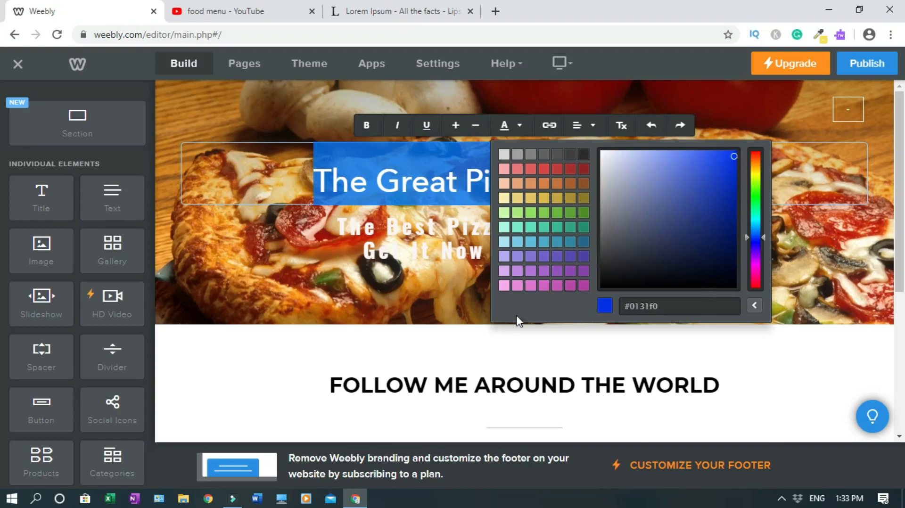
{"action": "left_click", "coordinate": [397, 341]}
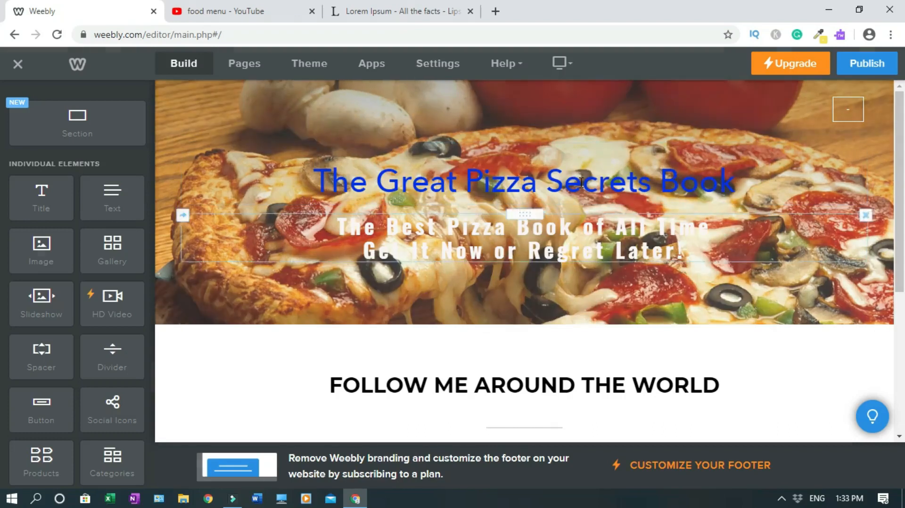
Set the text color of the two tagline lines, except the final exclamation mark, to the darkest grey swatch
{"action": "triple_click", "coordinate": [545, 240]}
{"action": "left_click", "coordinate": [368, 220]}
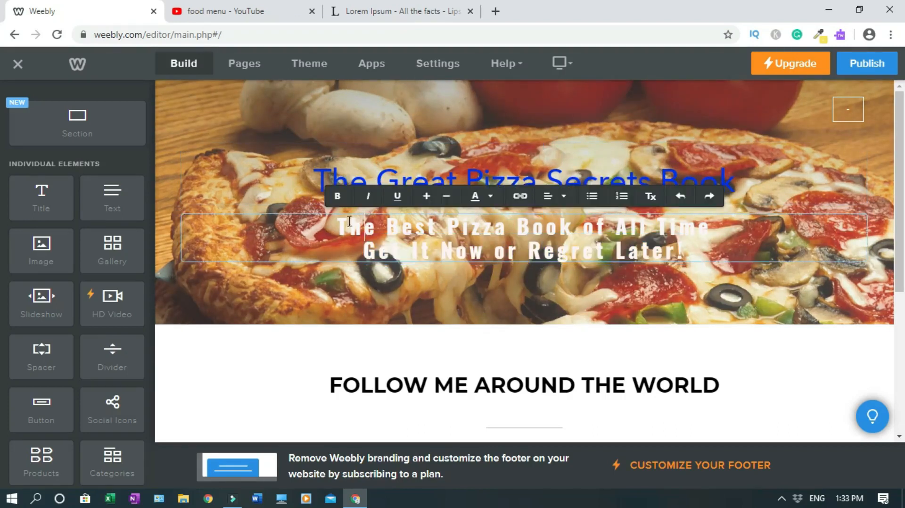
{"action": "left_click_drag", "start_coordinate": [335, 225], "coordinate": [676, 241]}
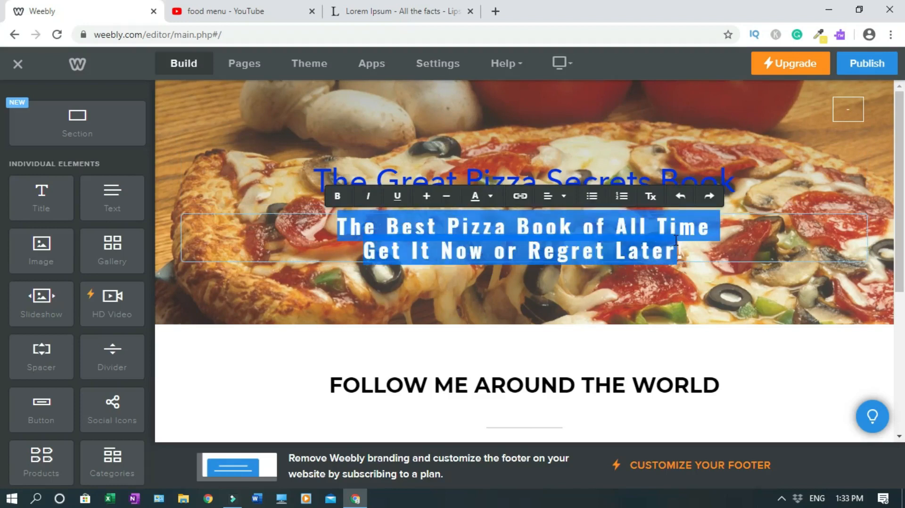
{"action": "left_click", "coordinate": [490, 196]}
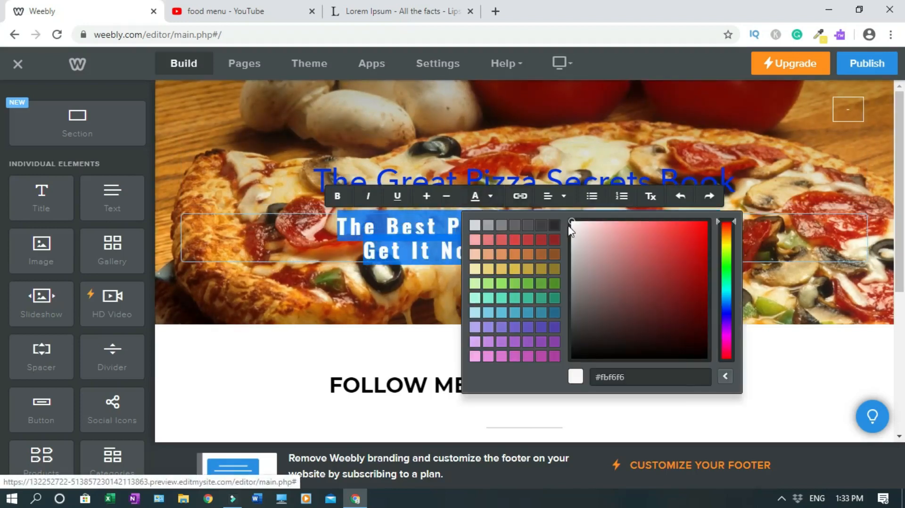
{"action": "left_click", "coordinate": [553, 226]}
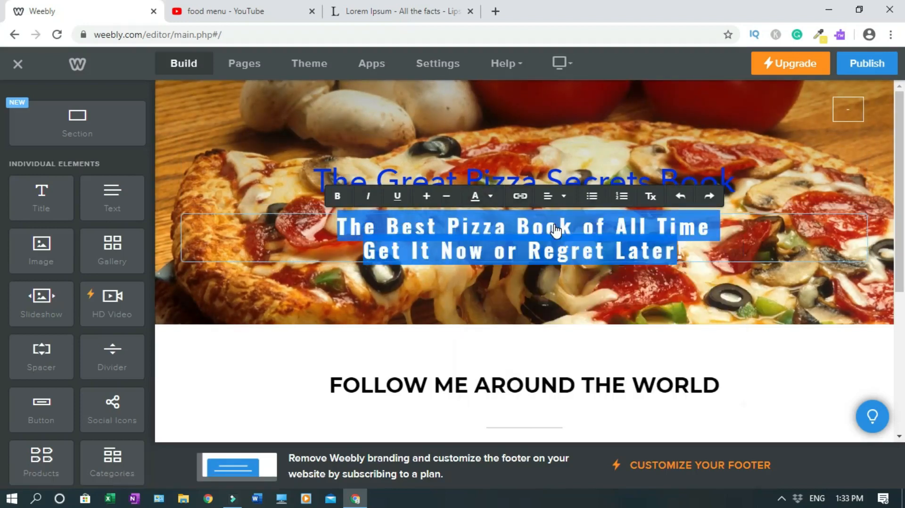
{"action": "left_click", "coordinate": [764, 192]}
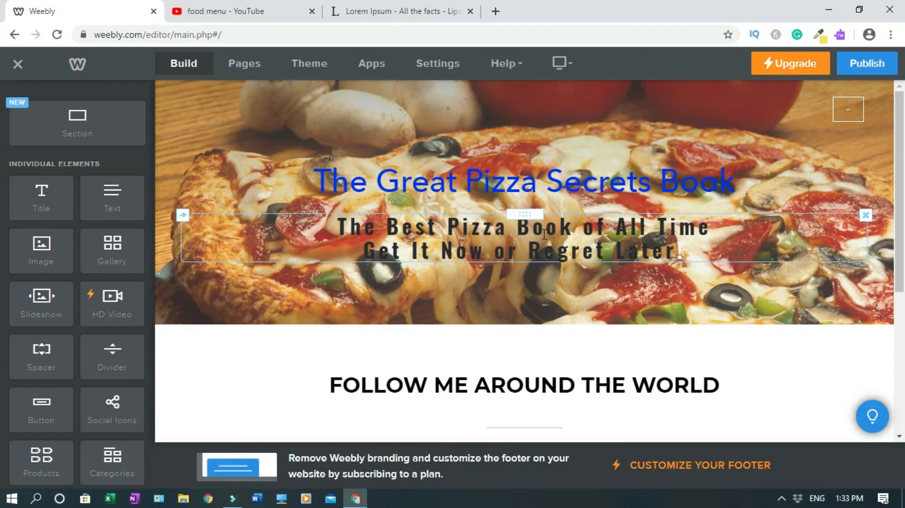
Delete the footer links section and the "Follow Me Around the World" section, confirming the deletion
{"action": "left_click_drag", "start_coordinate": [902, 159], "coordinate": [901, 301]}
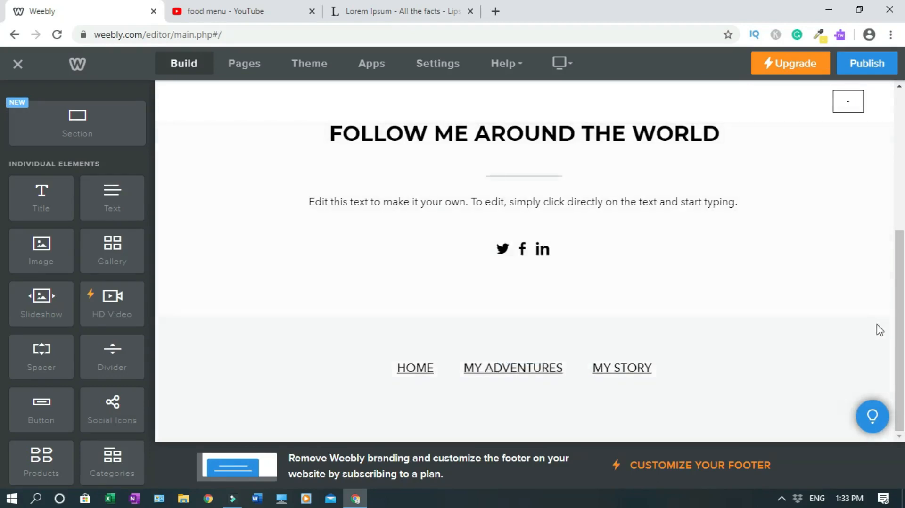
{"action": "left_click", "coordinate": [879, 330]}
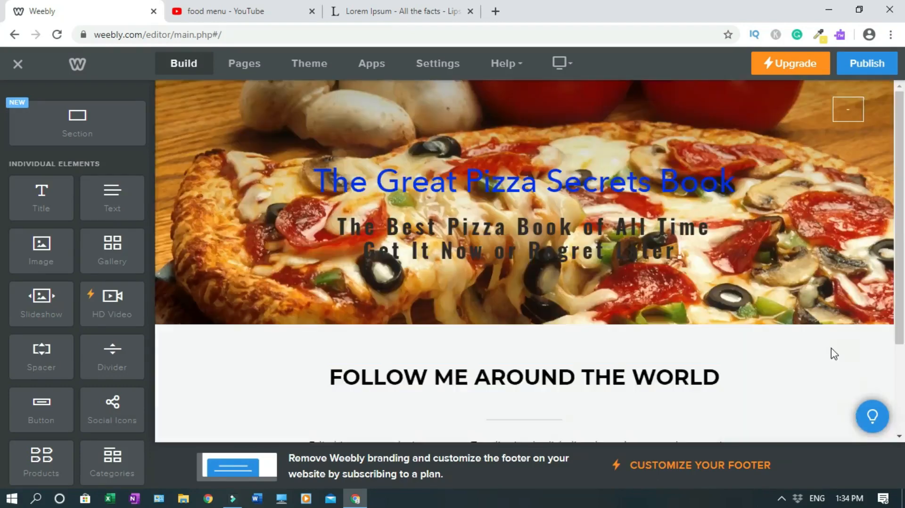
{"action": "left_click", "coordinate": [838, 344]}
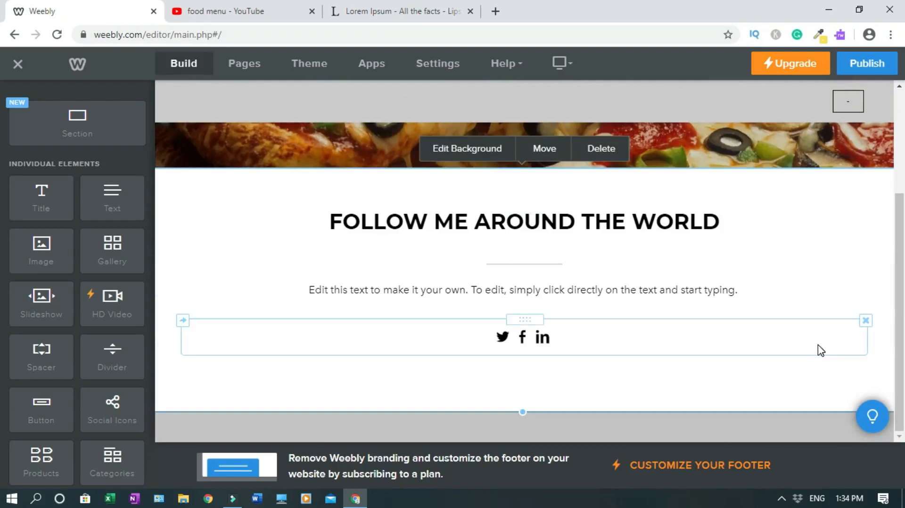
{"action": "left_click", "coordinate": [601, 154]}
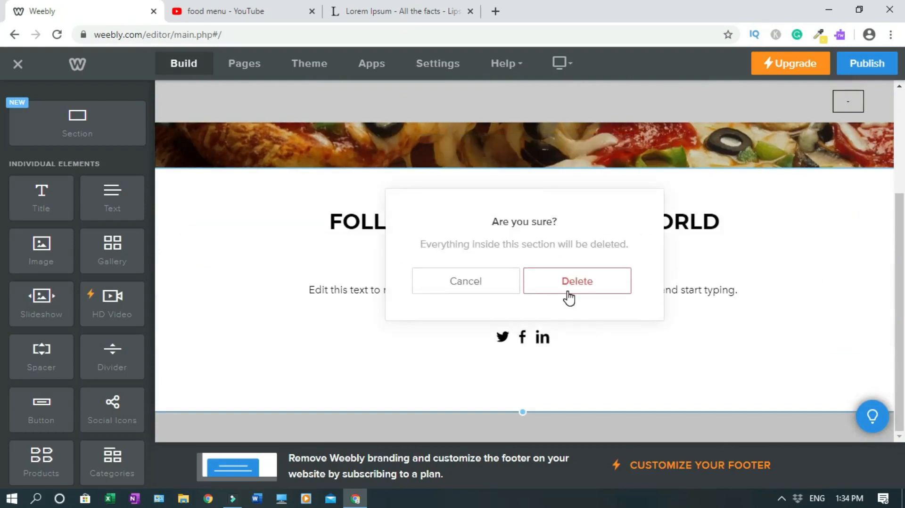
{"action": "left_click", "coordinate": [568, 298]}
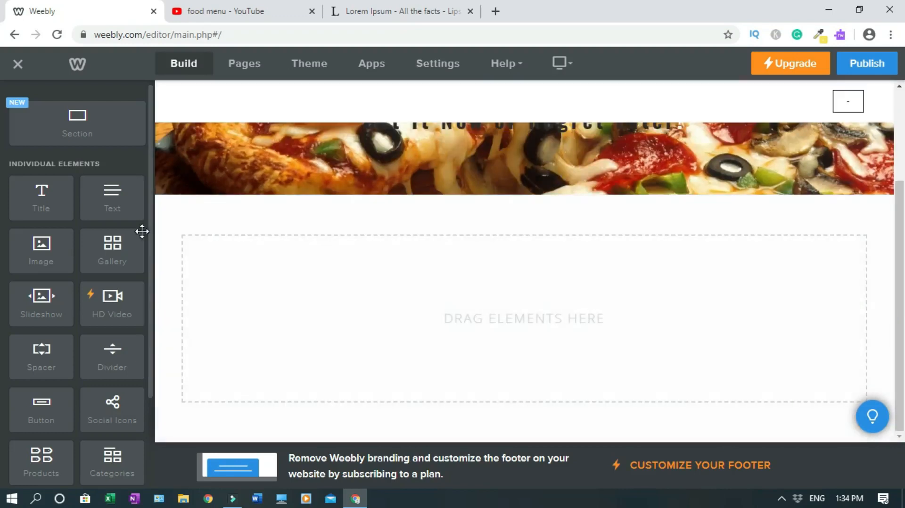
Try an Embed Code element in the empty content area, open its custom HTML for editing, and delete the element
{"action": "left_click_drag", "start_coordinate": [152, 223], "coordinate": [150, 275]}
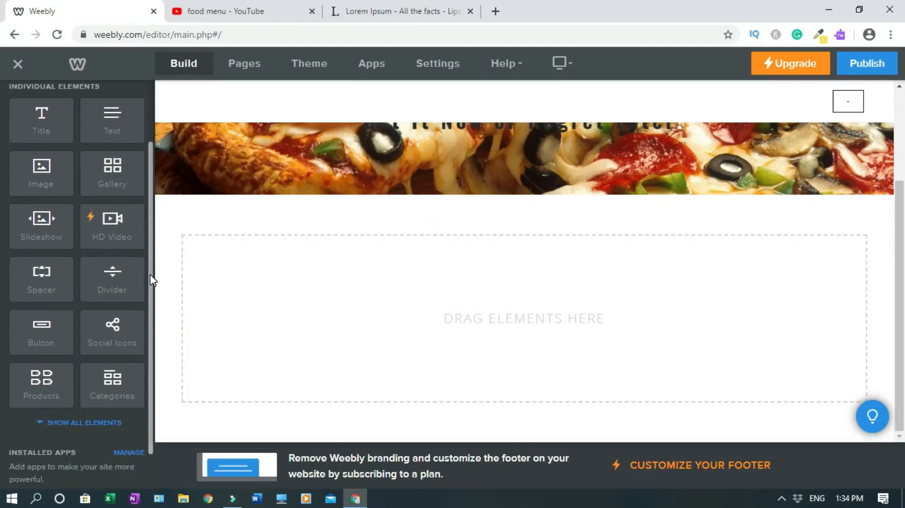
{"action": "left_click", "coordinate": [61, 424]}
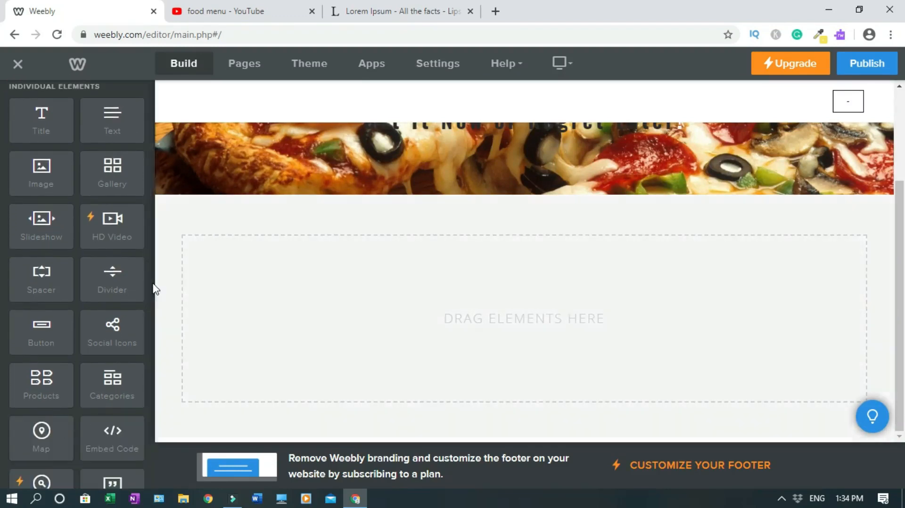
{"action": "left_click_drag", "start_coordinate": [151, 276], "coordinate": [157, 379]}
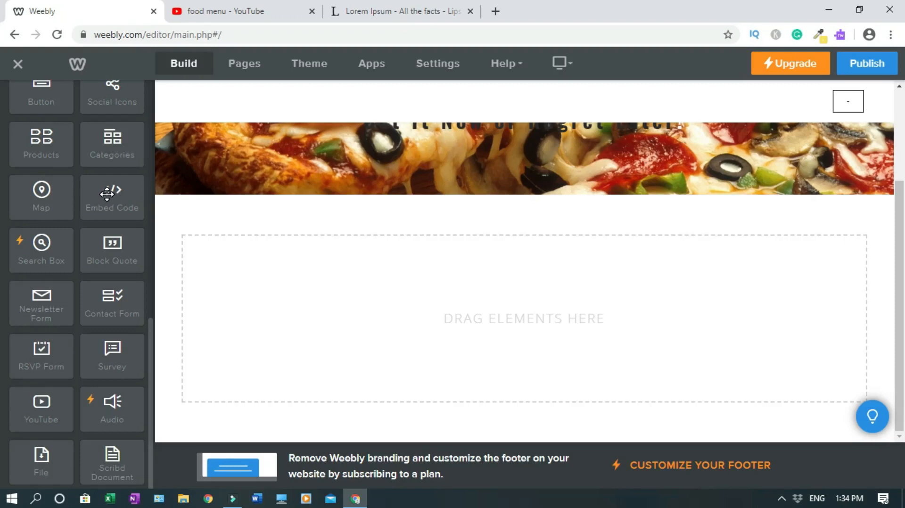
{"action": "left_click_drag", "start_coordinate": [107, 193], "coordinate": [375, 303]}
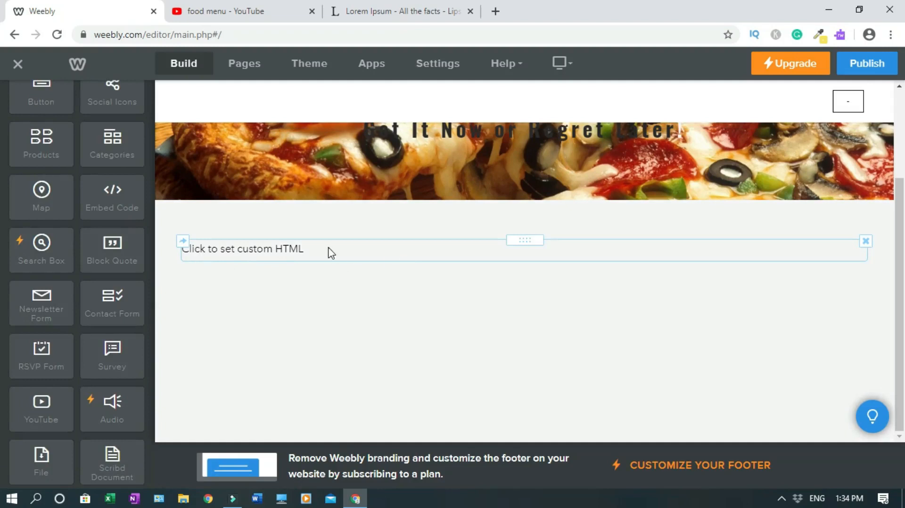
{"action": "double_click", "coordinate": [288, 250]}
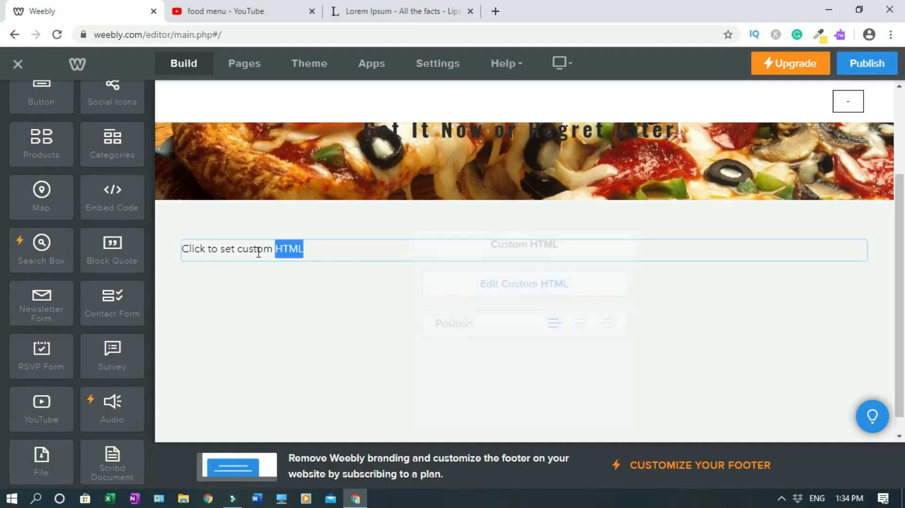
{"action": "left_click", "coordinate": [500, 261]}
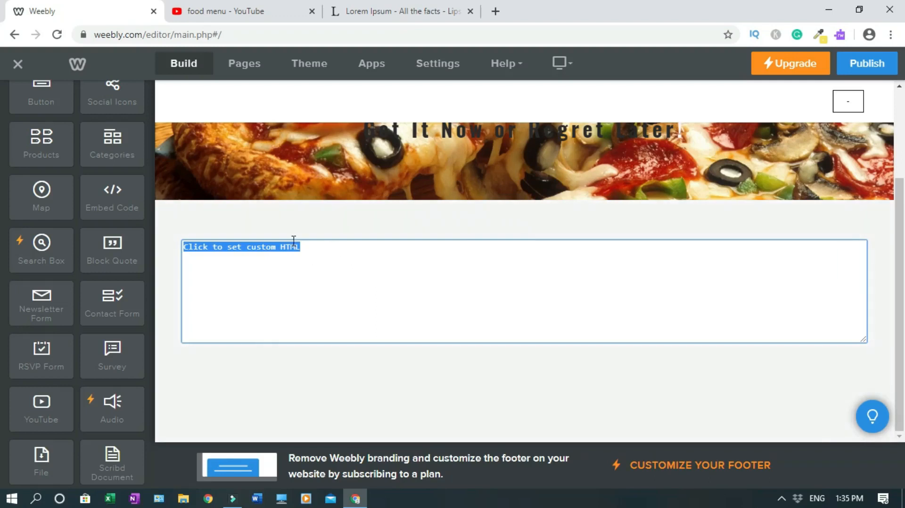
{"action": "left_click", "coordinate": [373, 224]}
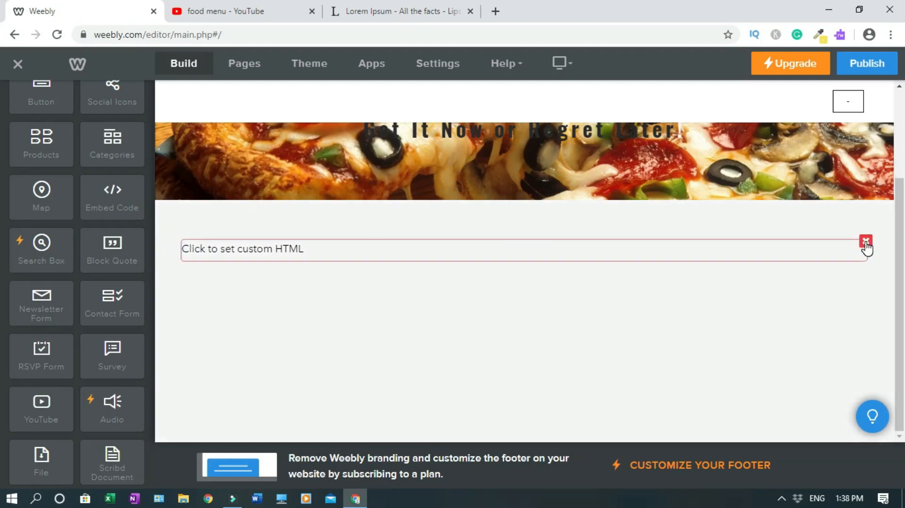
{"action": "left_click", "coordinate": [865, 242]}
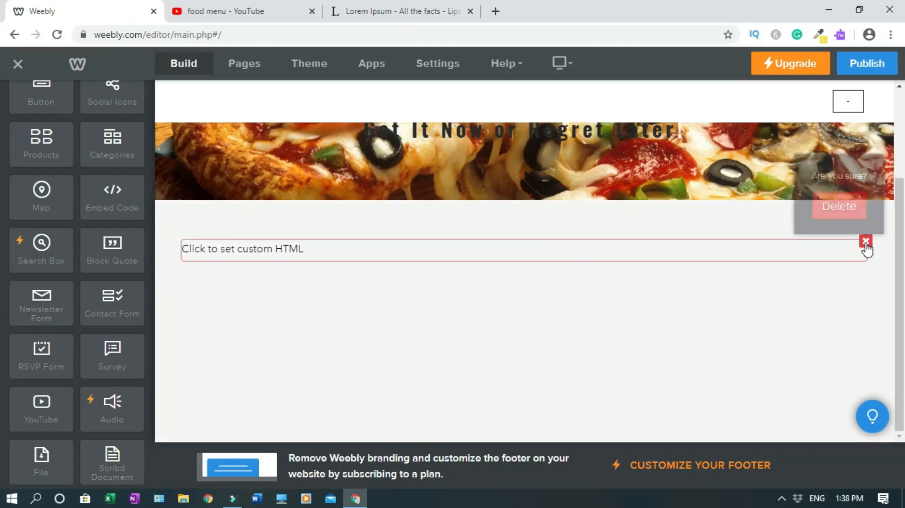
{"action": "left_click", "coordinate": [838, 206]}
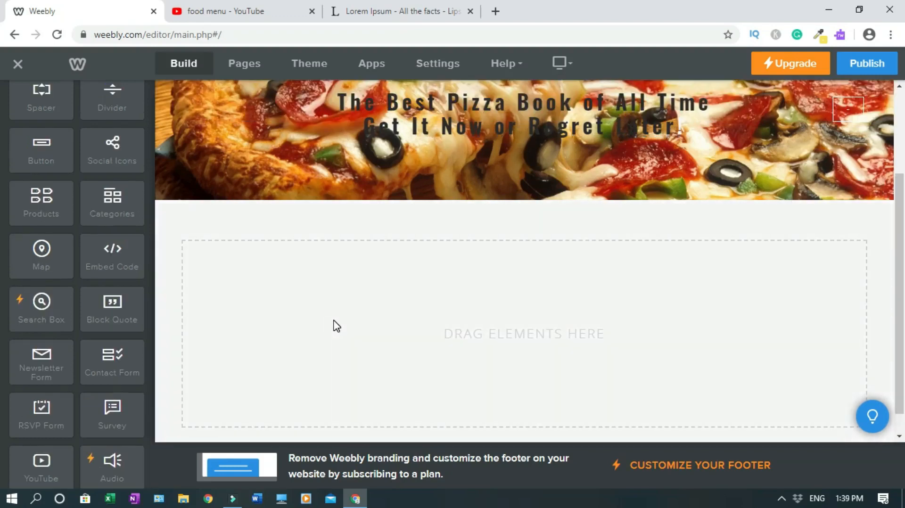
Add a Button element to the empty content area below the header and center it
{"action": "left_click_drag", "start_coordinate": [56, 151], "coordinate": [410, 320]}
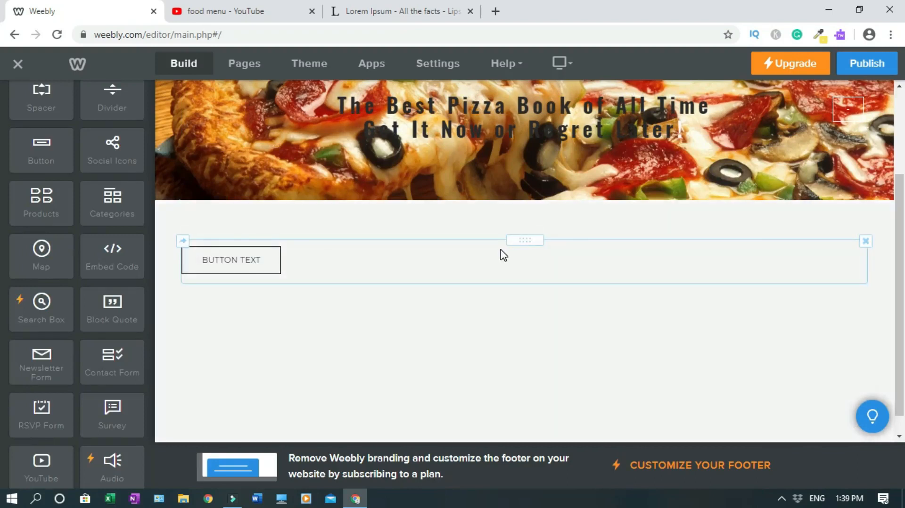
{"action": "left_click", "coordinate": [251, 257]}
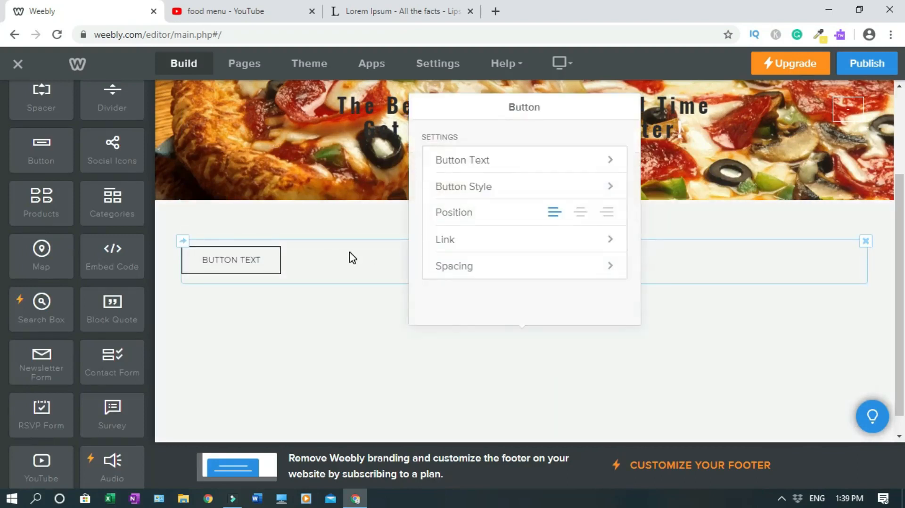
{"action": "left_click", "coordinate": [576, 216]}
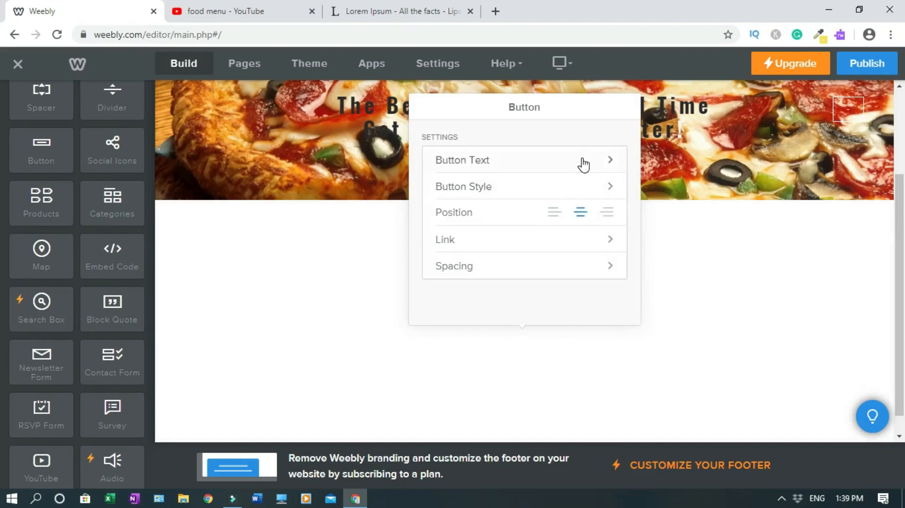
Look through the link types available for the button, including the Website URL option
{"action": "left_click", "coordinate": [608, 247]}
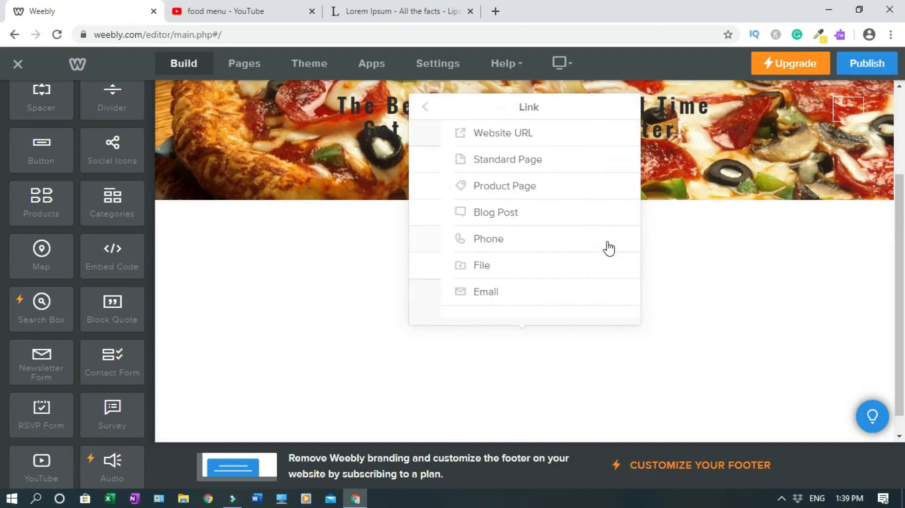
{"action": "left_click", "coordinate": [510, 136]}
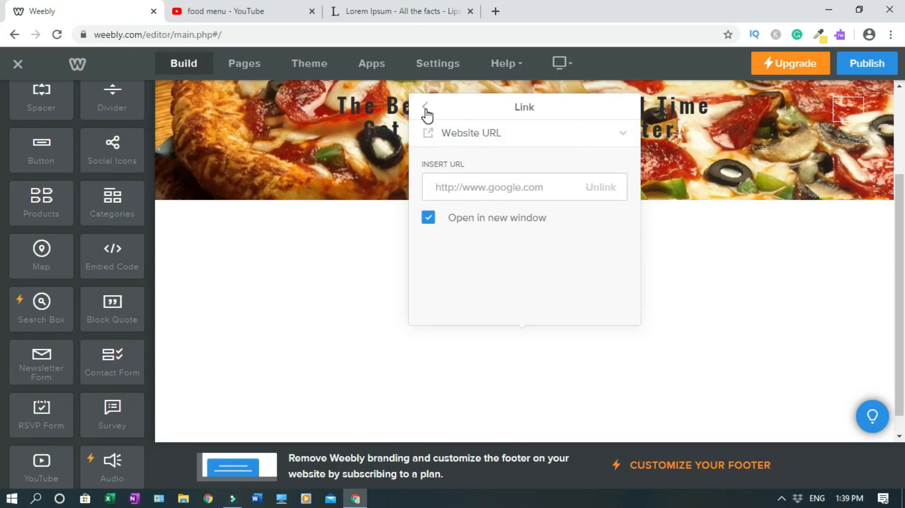
{"action": "left_click", "coordinate": [335, 221]}
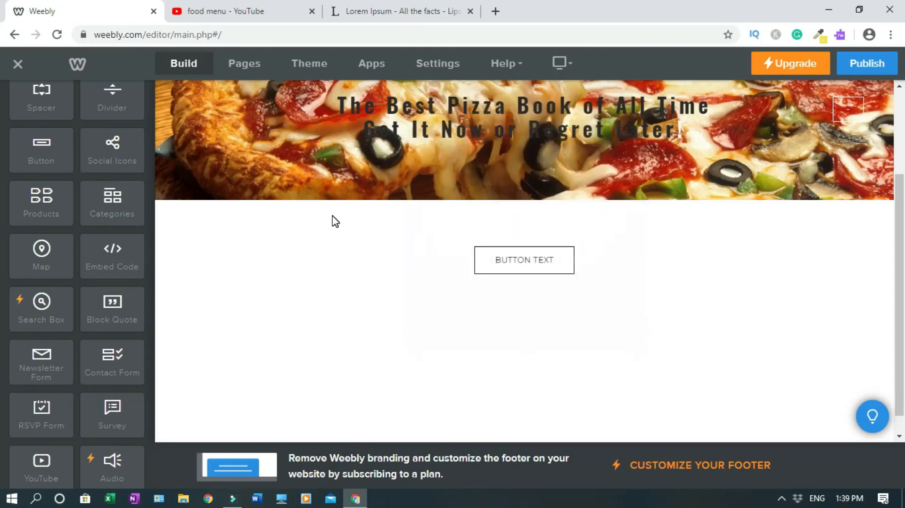
{"action": "left_click", "coordinate": [526, 261]}
{"action": "left_click", "coordinate": [524, 264]}
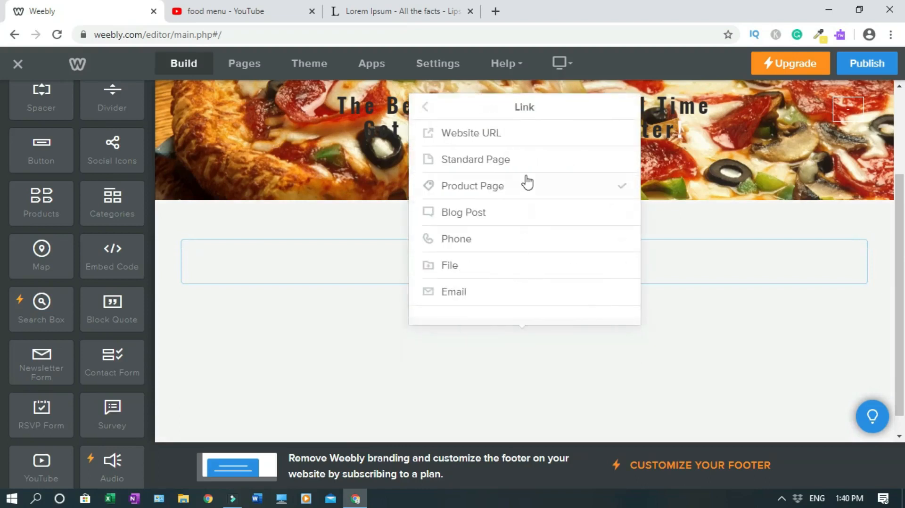
{"action": "left_click", "coordinate": [426, 111]}
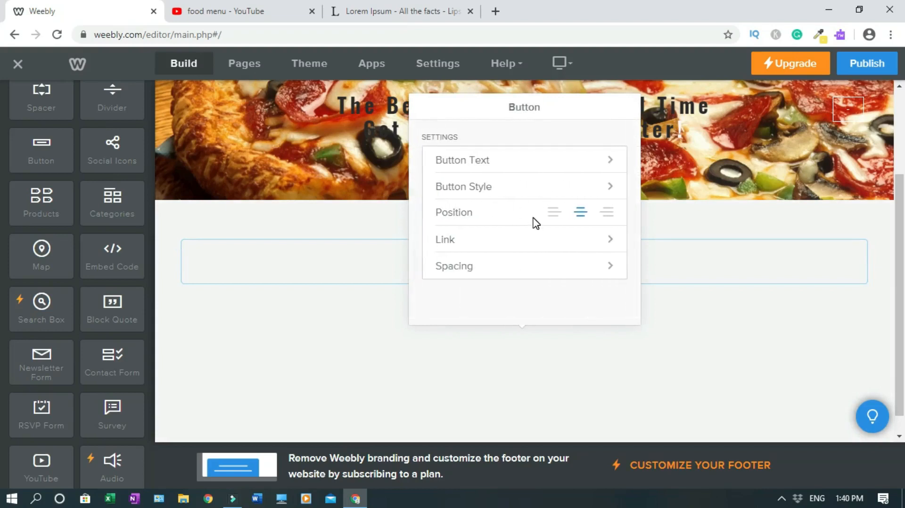
Set the centered button's text to "Get the Book!"
{"action": "left_click", "coordinate": [606, 158]}
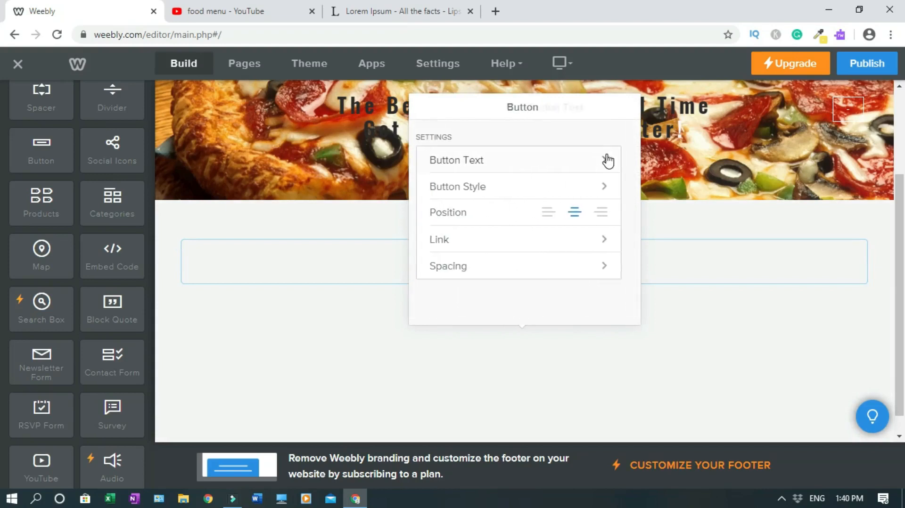
{"action": "left_click_drag", "start_coordinate": [583, 106], "coordinate": [411, 174]}
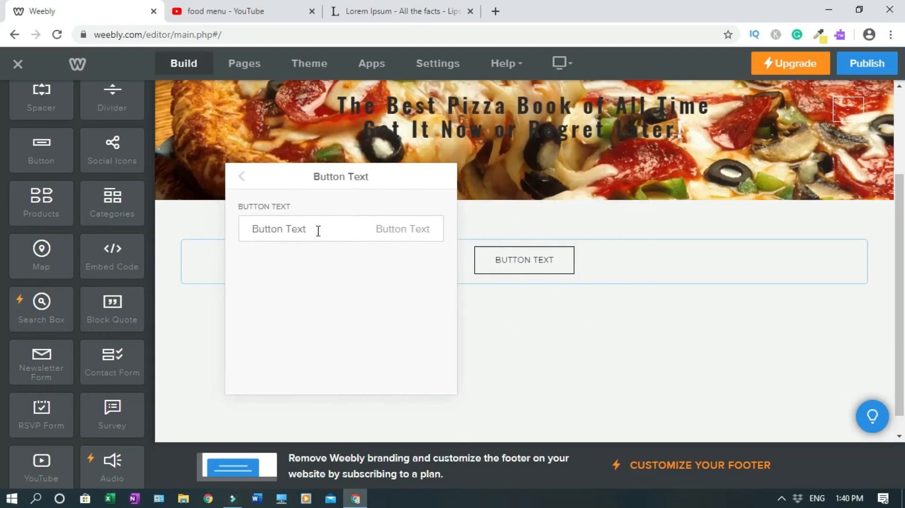
{"action": "triple_click", "coordinate": [280, 232]}
{"action": "type", "text": "Get the Book!"}
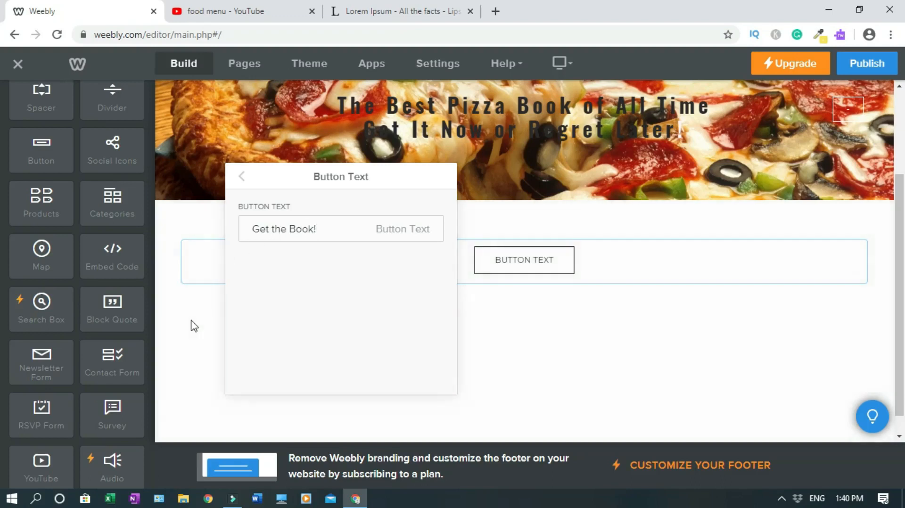
{"action": "left_click", "coordinate": [192, 325]}
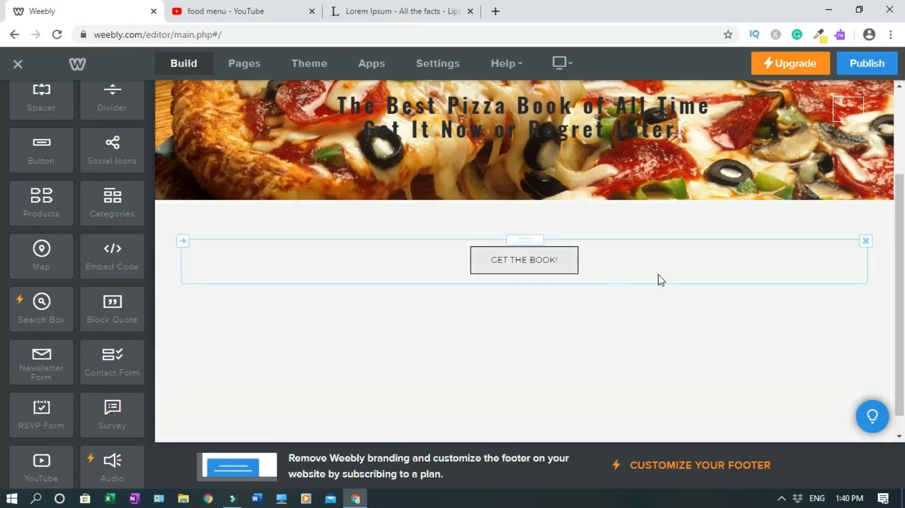
Apply the solid black style with white text to the "Get the Book!" button
{"action": "left_click", "coordinate": [520, 260]}
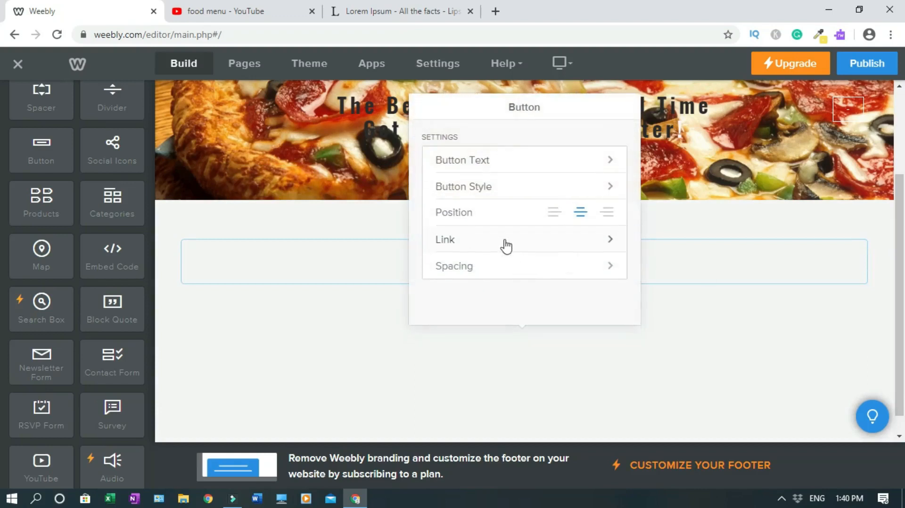
{"action": "left_click", "coordinate": [611, 189]}
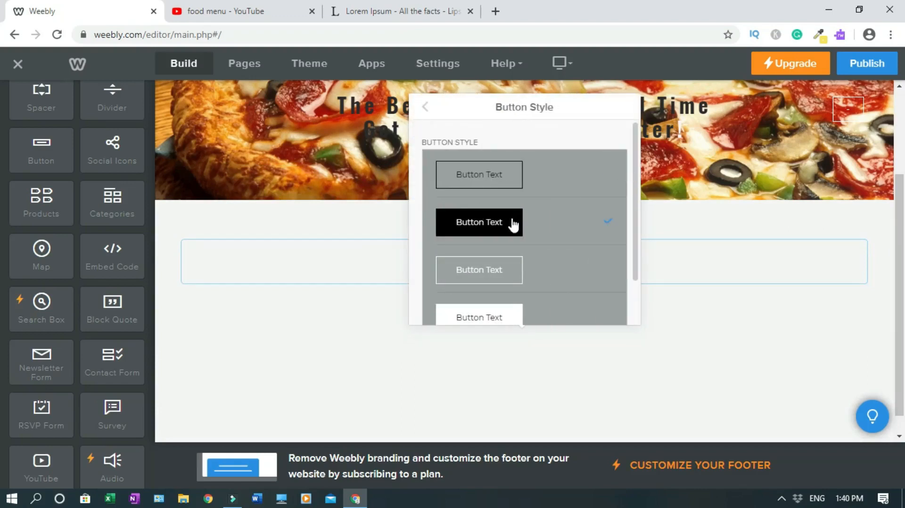
{"action": "left_click", "coordinate": [343, 167]}
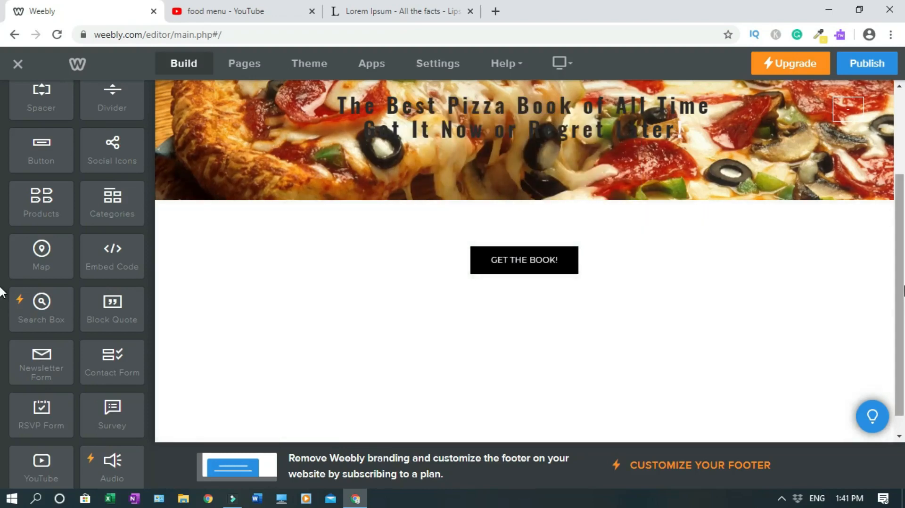
Add a Text element directly above the "Get the Book!" button
{"action": "left_click_drag", "start_coordinate": [903, 296], "coordinate": [900, 137]}
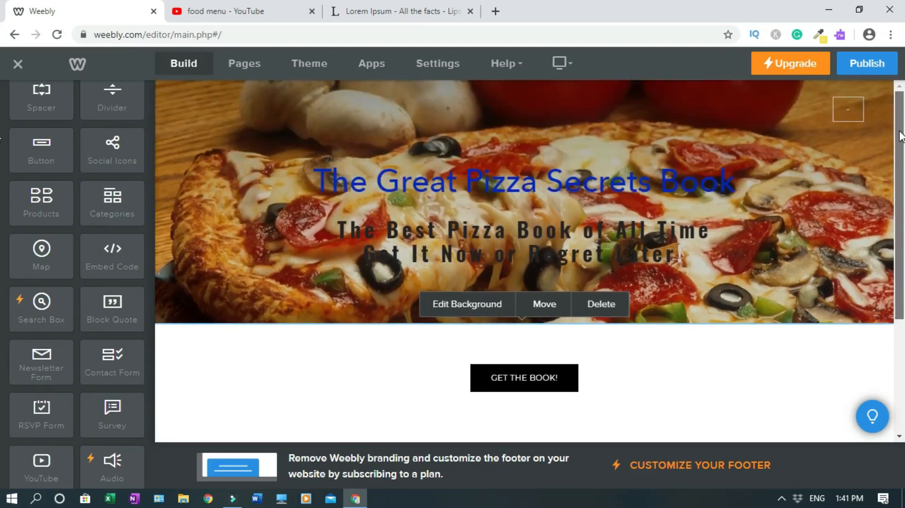
{"action": "left_click_drag", "start_coordinate": [901, 238], "coordinate": [898, 342]}
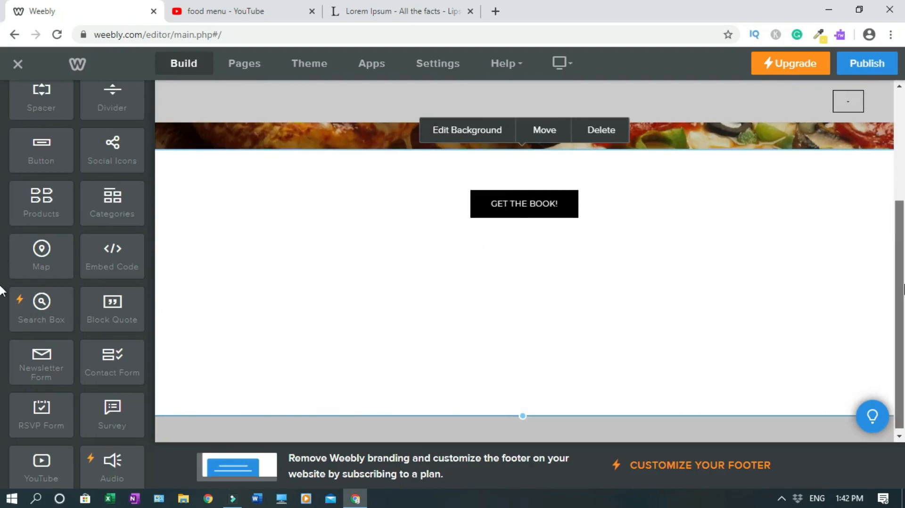
{"action": "left_click_drag", "start_coordinate": [901, 283], "coordinate": [901, 231]}
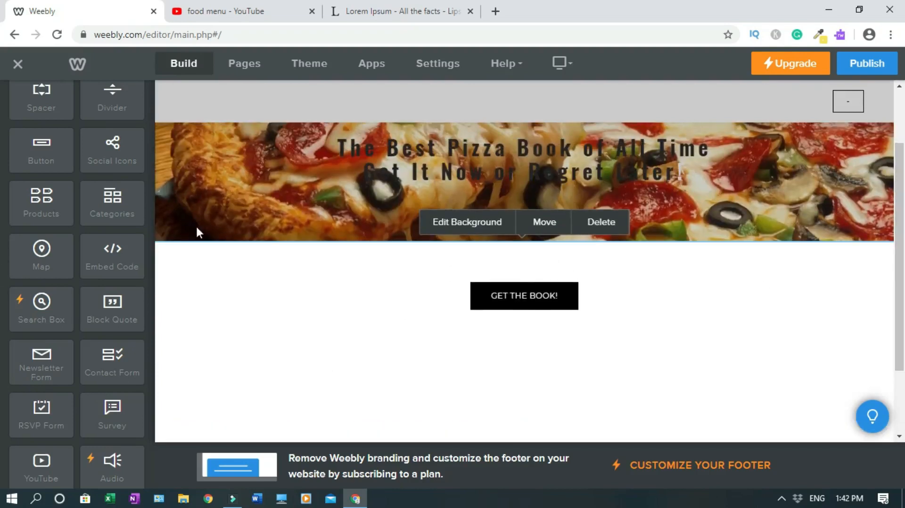
{"action": "left_click_drag", "start_coordinate": [151, 289], "coordinate": [150, 174]}
{"action": "left_click_drag", "start_coordinate": [118, 200], "coordinate": [476, 282]}
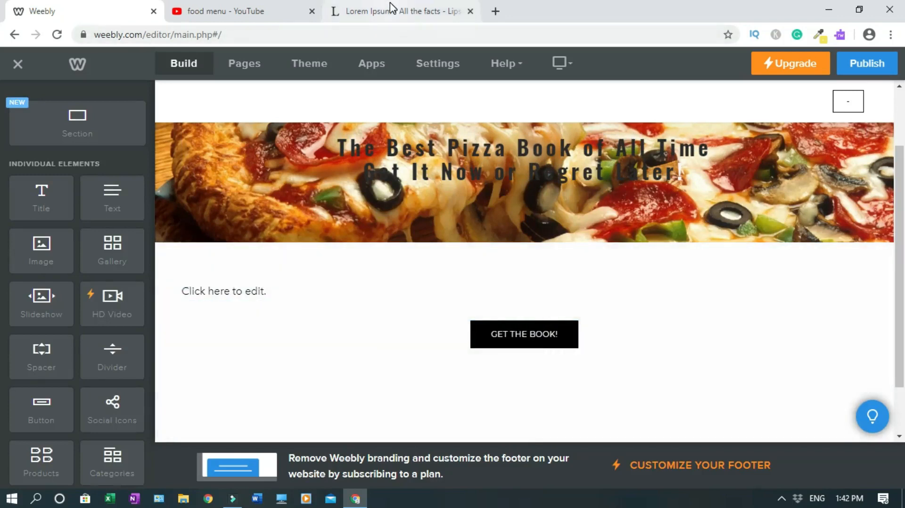
Copy the passage from "There are many variations" to "middle of text." on the Lorem Ipsum site into the new Text element
{"action": "left_click", "coordinate": [391, 7]}
{"action": "left_click", "coordinate": [655, 223]}
{"action": "left_click_drag", "start_coordinate": [456, 167], "coordinate": [529, 230]}
{"action": "key", "text": "ctrl+c"}
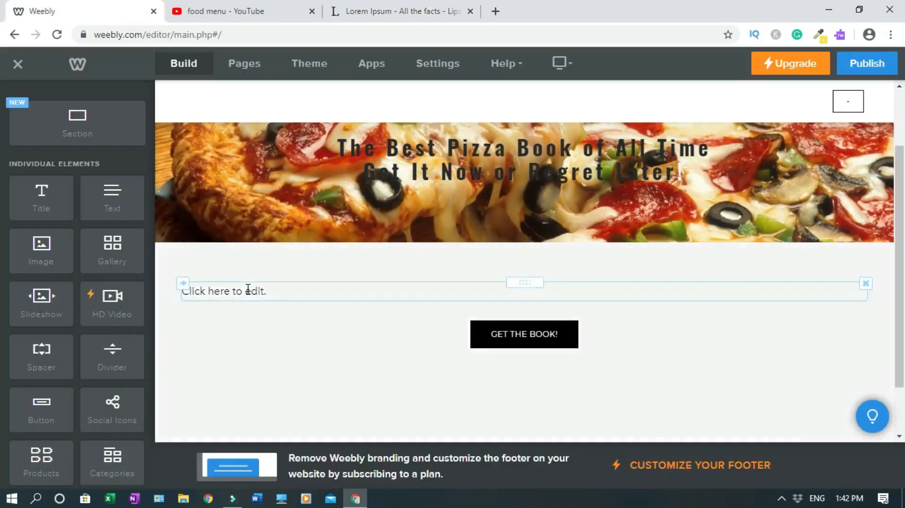
{"action": "left_click", "coordinate": [248, 288]}
{"action": "key", "text": "ctrl+v"}
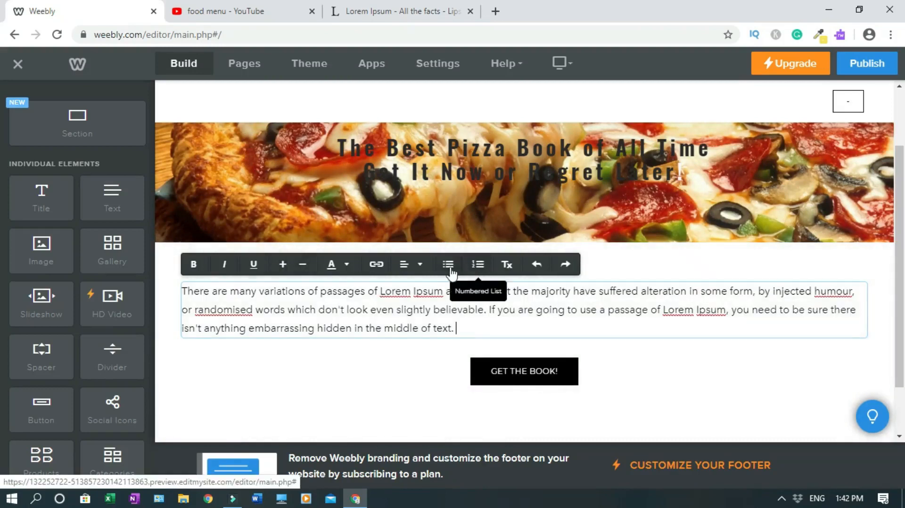
Center-align the pasted Lorem Ipsum paragraph
{"action": "left_click", "coordinate": [410, 265]}
{"action": "left_click", "coordinate": [411, 308]}
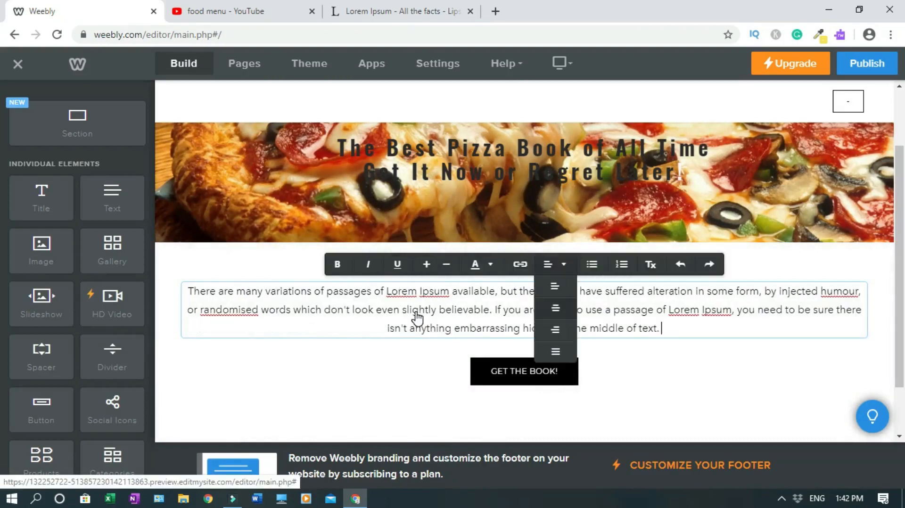
{"action": "left_click", "coordinate": [623, 359]}
Delete the "Get the Book!" button element below the paragraph, confirming the deletion
{"action": "scroll", "coordinate": [586, 248], "scroll_direction": "down", "scroll_amount": 1}
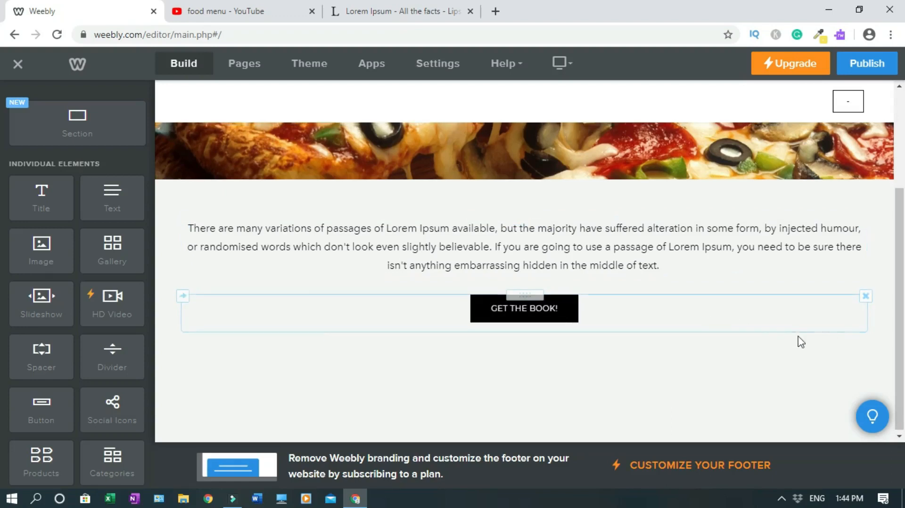
{"action": "left_click", "coordinate": [868, 299]}
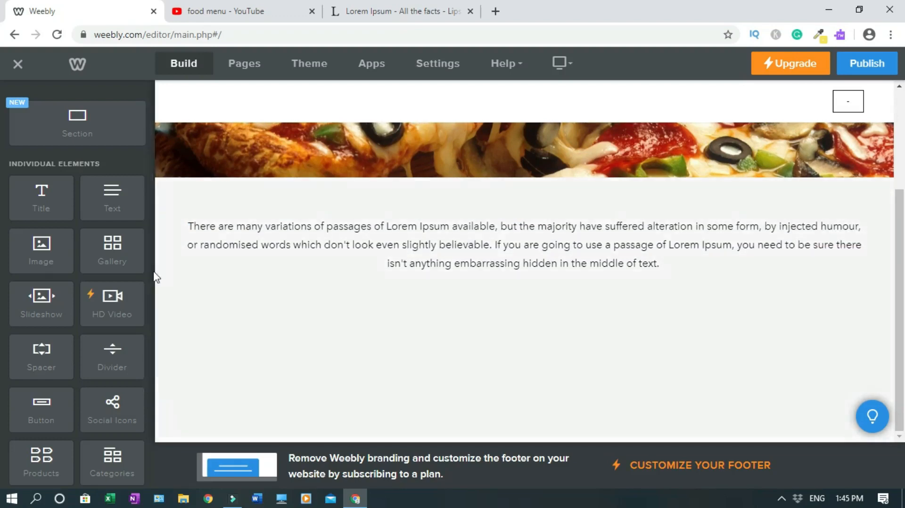
Add a Contact Form element directly below the centered Lorem Ipsum paragraph
{"action": "left_click_drag", "start_coordinate": [151, 212], "coordinate": [151, 423]}
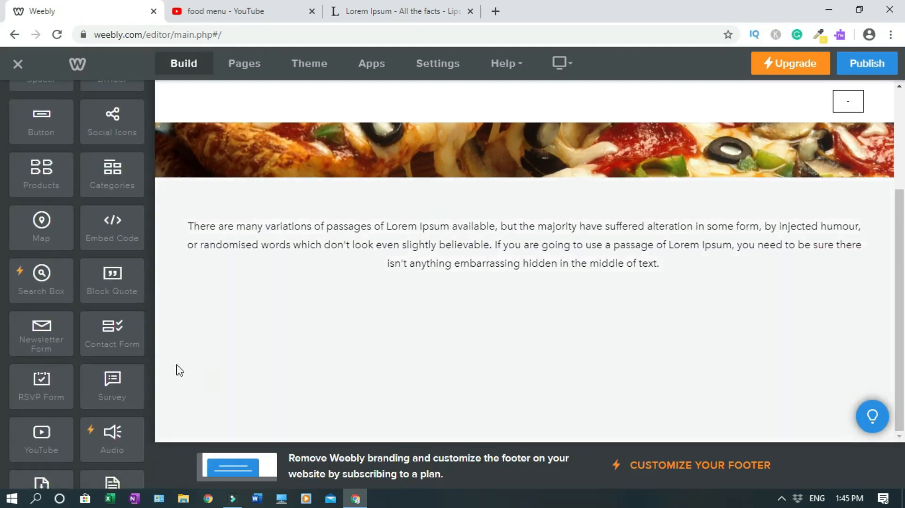
{"action": "left_click_drag", "start_coordinate": [100, 327], "coordinate": [274, 268]}
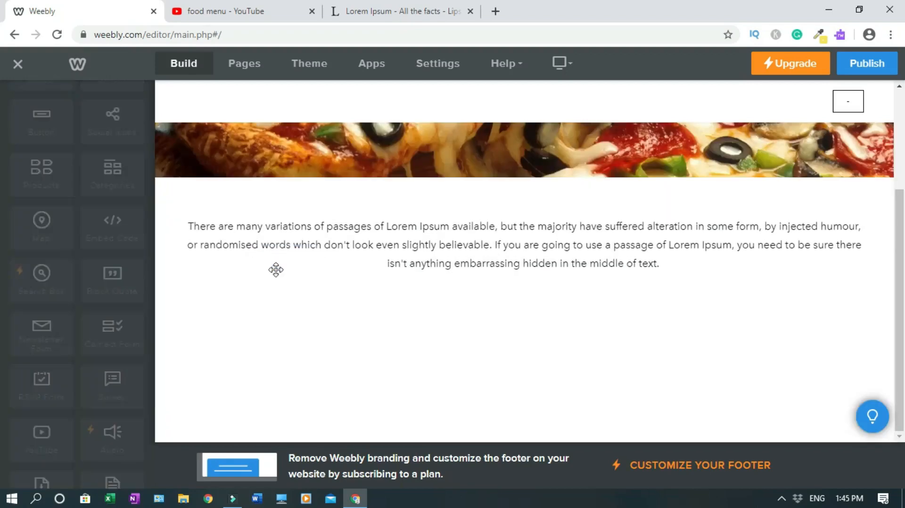
{"action": "scroll", "coordinate": [899, 282], "scroll_direction": "down", "scroll_amount": 4}
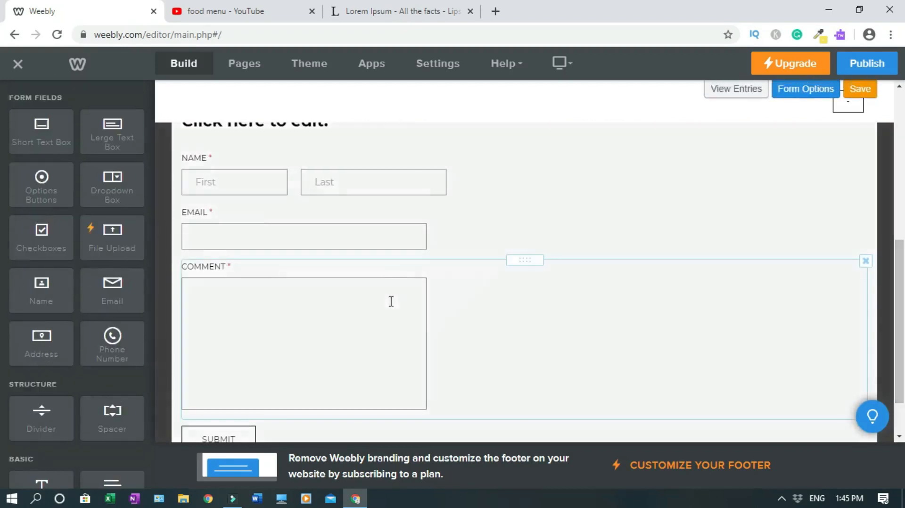
Delete the Comment and Name fields from the contact form, confirming each deletion
{"action": "left_click", "coordinate": [865, 261]}
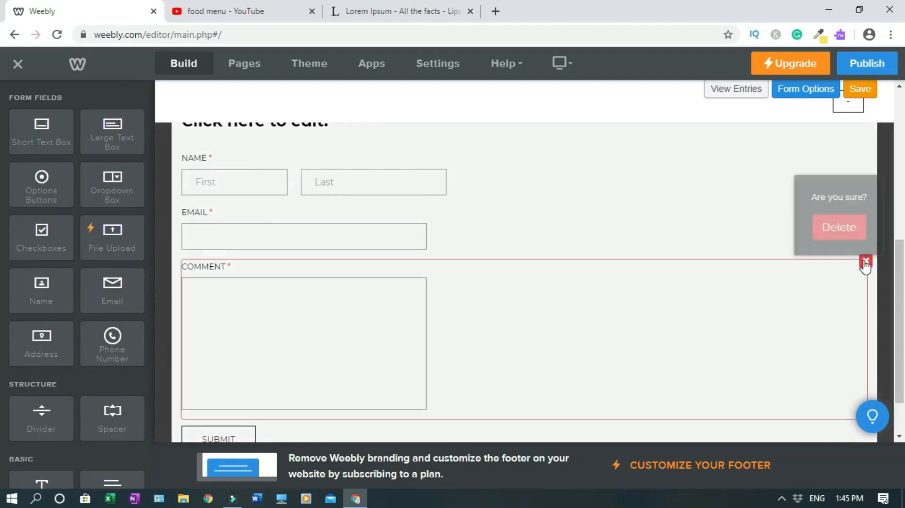
{"action": "left_click", "coordinate": [831, 237]}
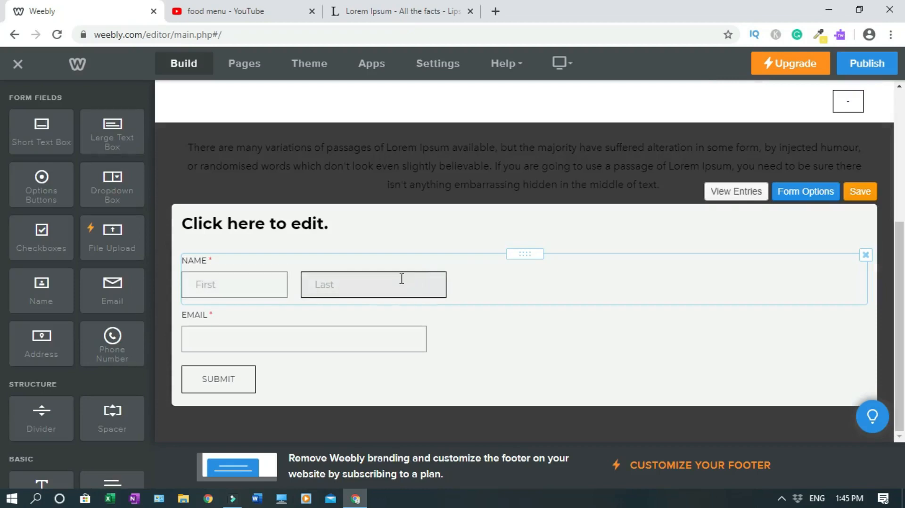
{"action": "right_click", "coordinate": [515, 280]}
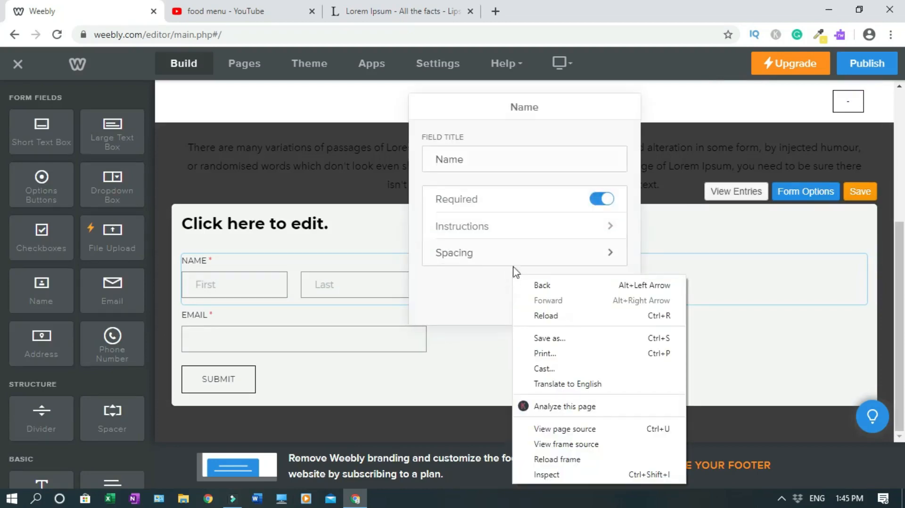
{"action": "left_click", "coordinate": [581, 231]}
{"action": "left_click", "coordinate": [385, 377]}
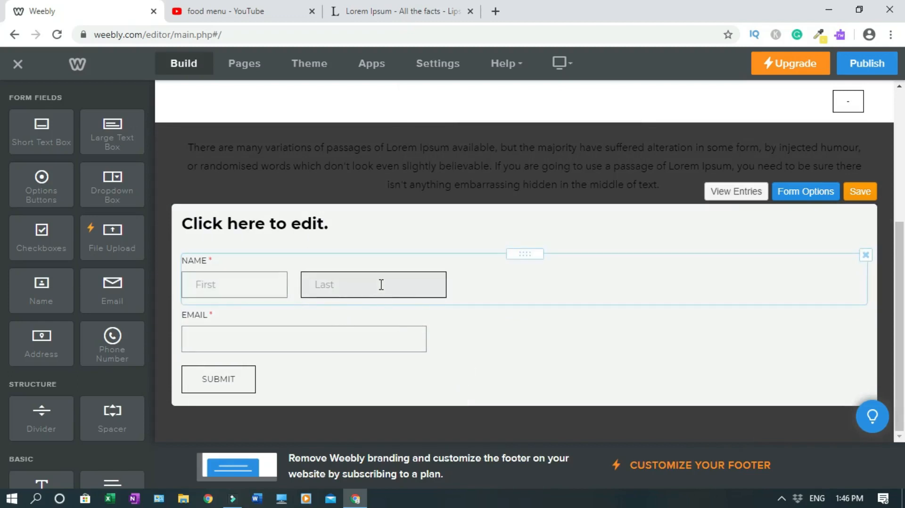
{"action": "left_click", "coordinate": [865, 255]}
{"action": "left_click", "coordinate": [836, 213]}
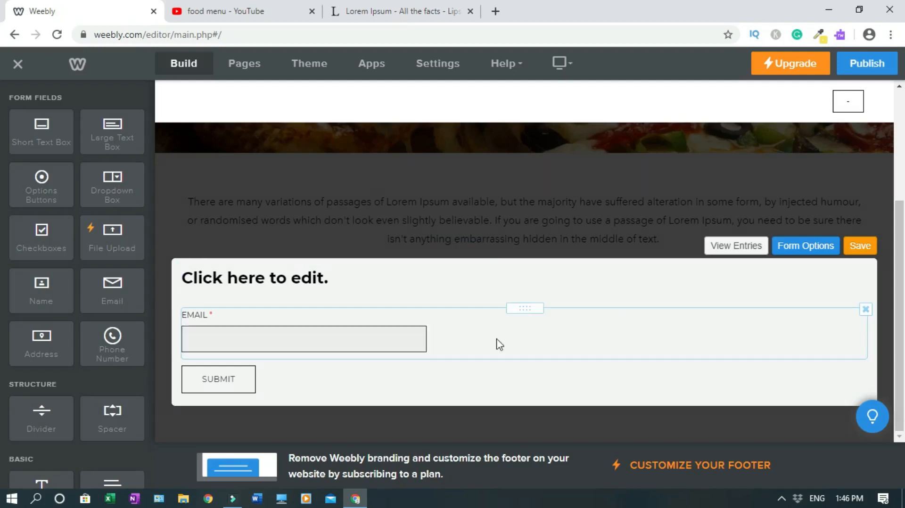
Open the contact form's options and rename the form to "Pizza Contacts Form"
{"action": "left_click", "coordinate": [785, 250]}
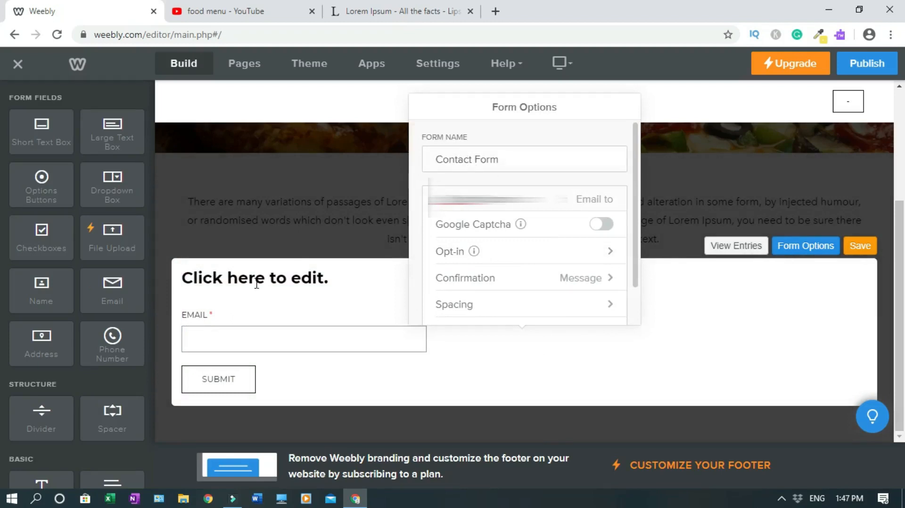
{"action": "triple_click", "coordinate": [478, 160]}
{"action": "type", "text": "Pizza Contacts Form"}
{"action": "scroll", "coordinate": [637, 224], "scroll_direction": "down", "scroll_amount": 1}
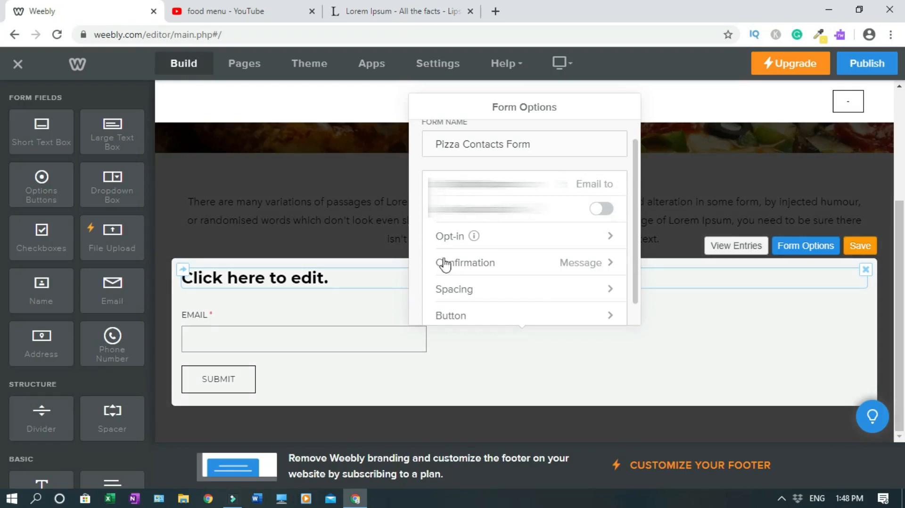
{"action": "scroll", "coordinate": [530, 252], "scroll_direction": "up", "scroll_amount": 1}
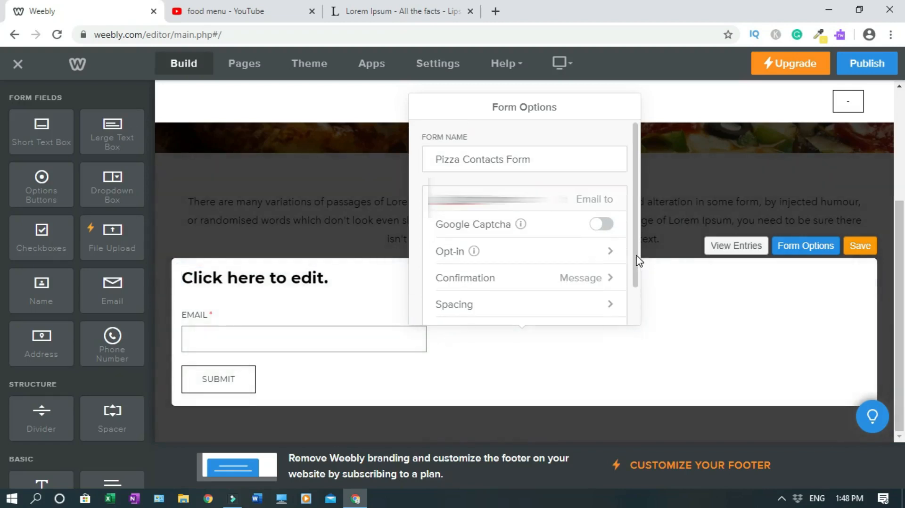
Change the form's confirmation to a link and choose Website URL as its link type
{"action": "left_click", "coordinate": [620, 281]}
{"action": "left_click", "coordinate": [529, 191]}
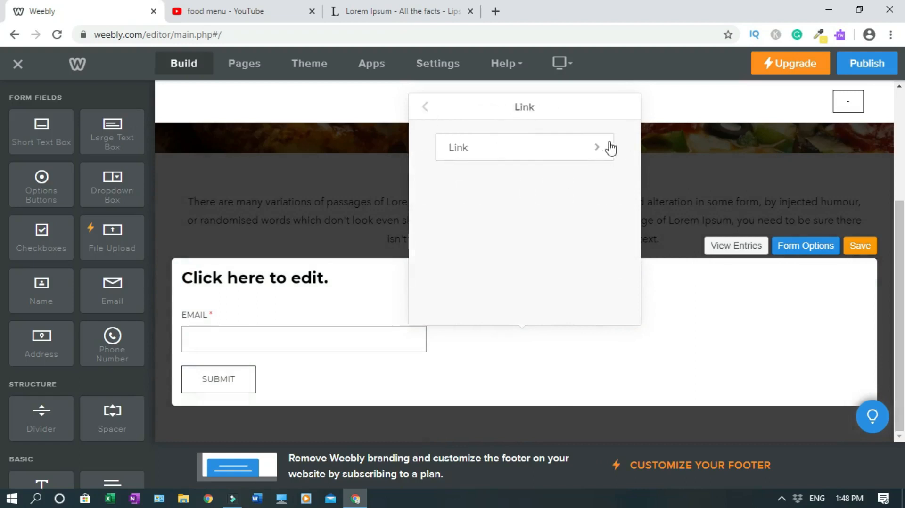
{"action": "left_click", "coordinate": [596, 151]}
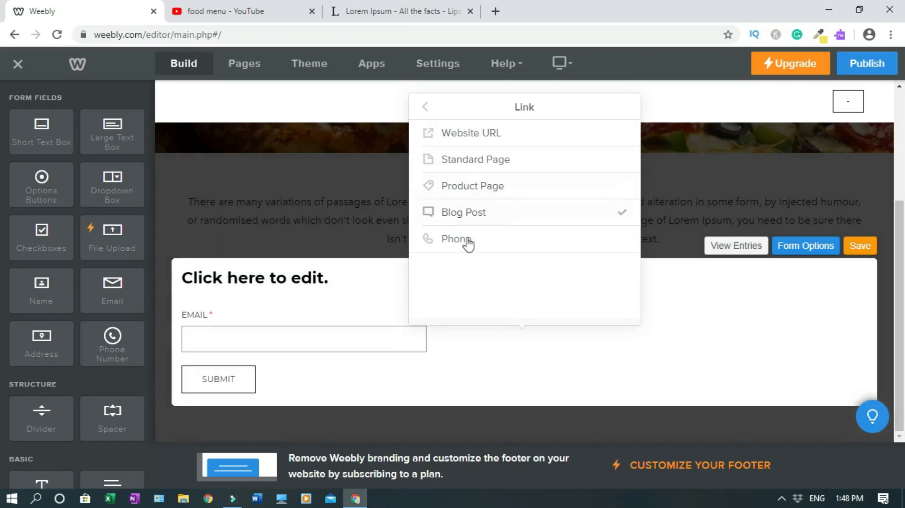
{"action": "left_click", "coordinate": [507, 141]}
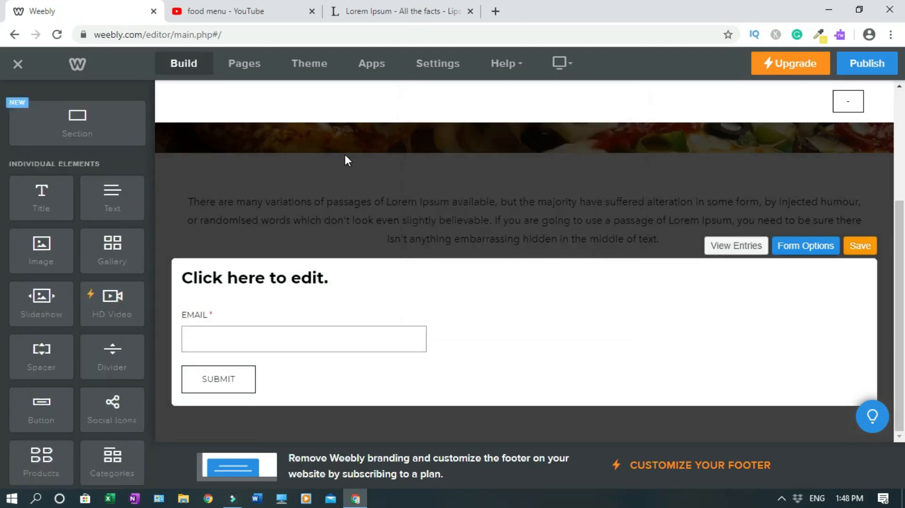
Replace the contact form's placeholder heading with "Get the Pizza Secrets Book" and leave form editing
{"action": "left_click", "coordinate": [232, 277]}
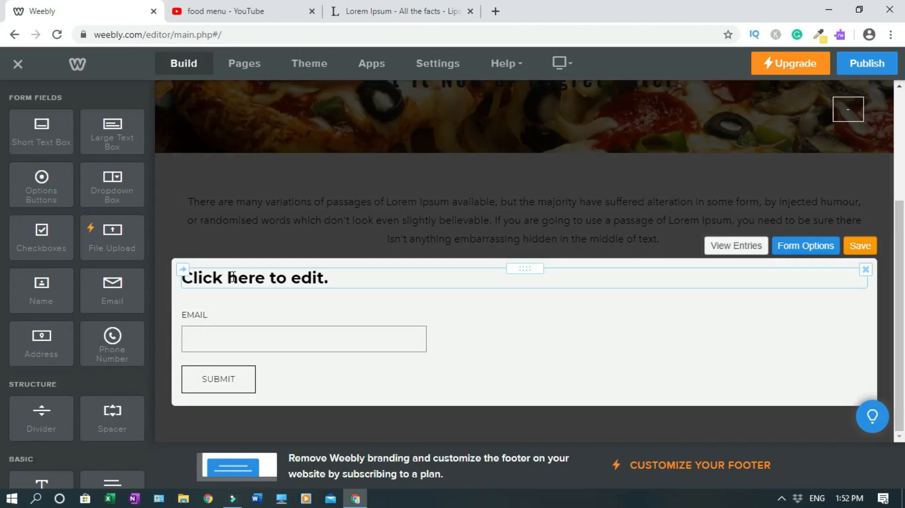
{"action": "left_click", "coordinate": [232, 277]}
{"action": "type", "text": "Pizza"}
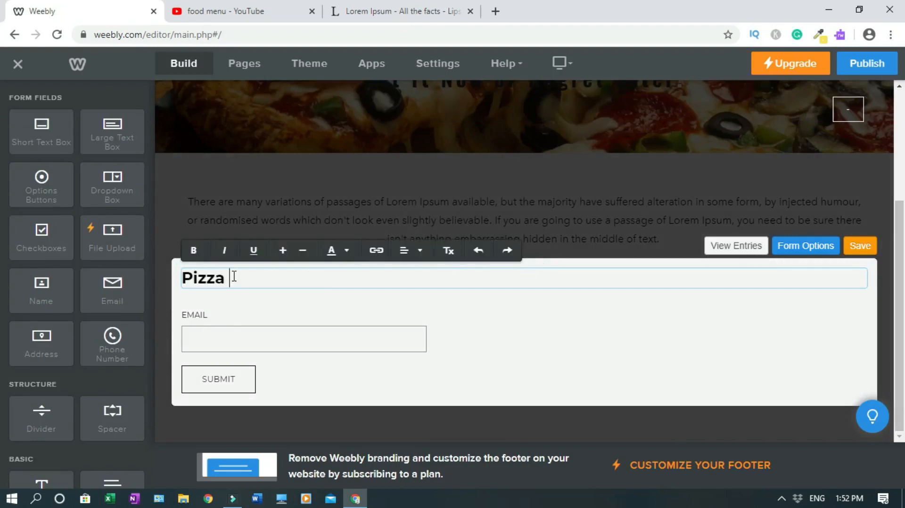
{"action": "double_click", "coordinate": [199, 280]}
{"action": "type", "text": "Get"}
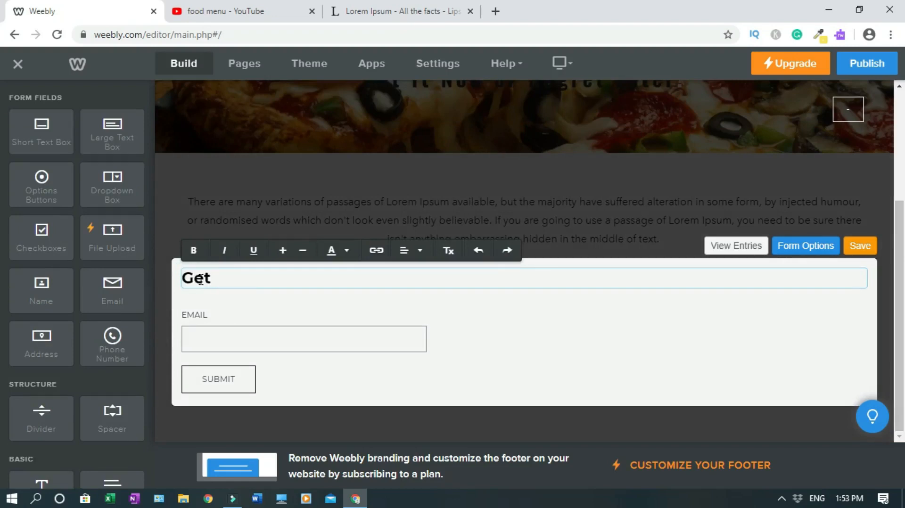
{"action": "type", "text": " the Pizza Se"}
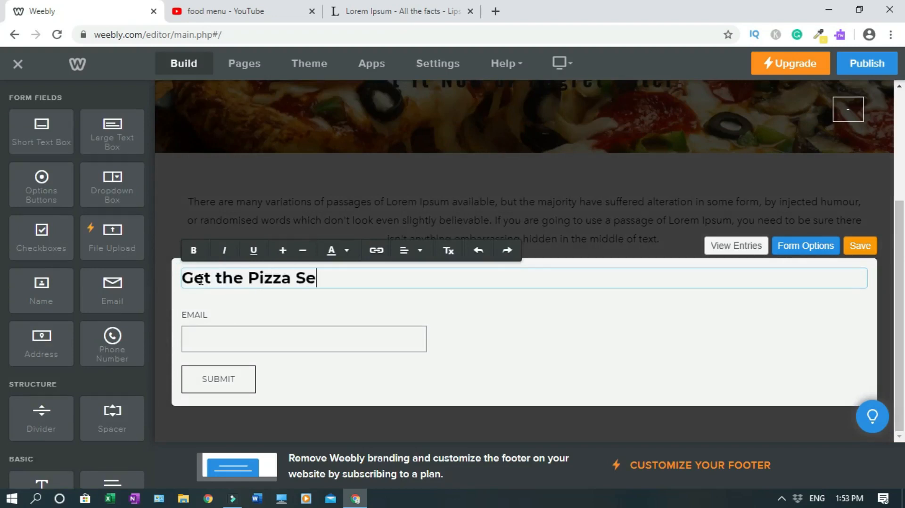
{"action": "type", "text": "crets P"}
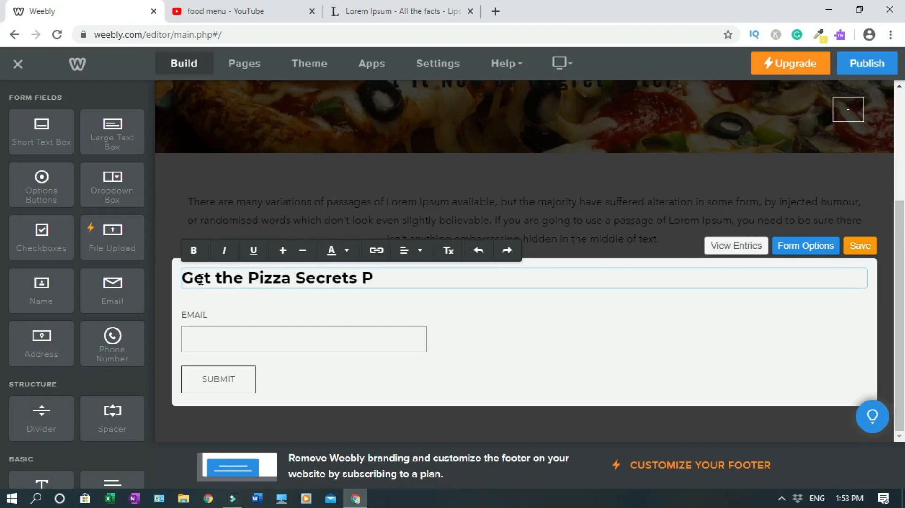
{"action": "double_click", "coordinate": [366, 278]}
{"action": "type", "text": "Book"}
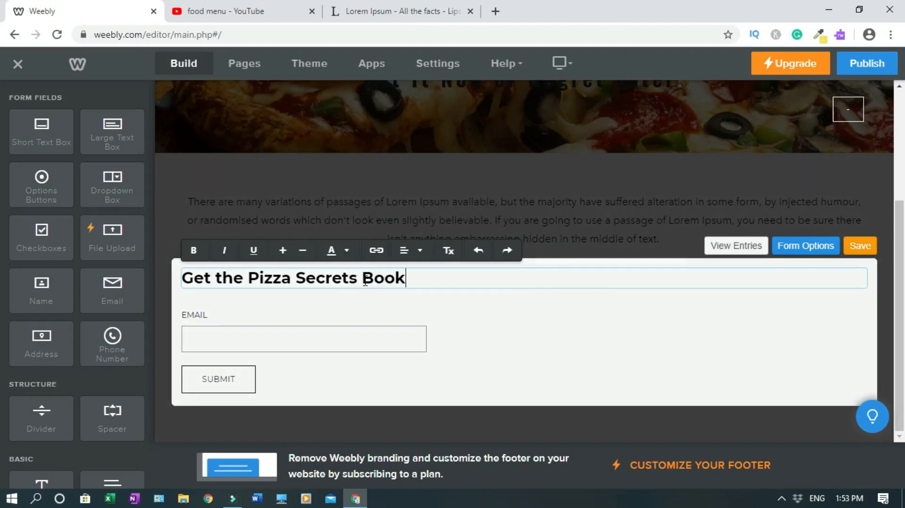
{"action": "left_click", "coordinate": [510, 434]}
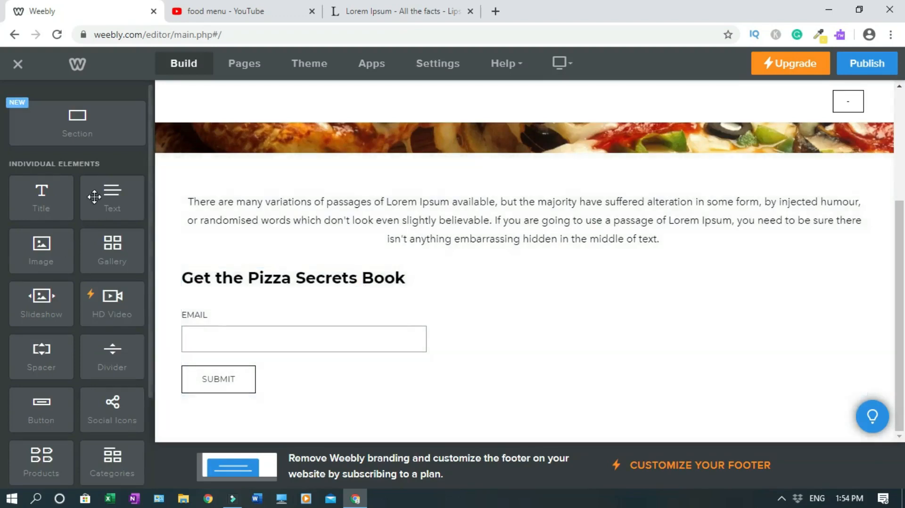
Add a Text element below the form's Submit button and insert a Divider between the form and that text
{"action": "left_click_drag", "start_coordinate": [101, 195], "coordinate": [435, 386]}
{"action": "left_click_drag", "start_coordinate": [899, 302], "coordinate": [899, 350]}
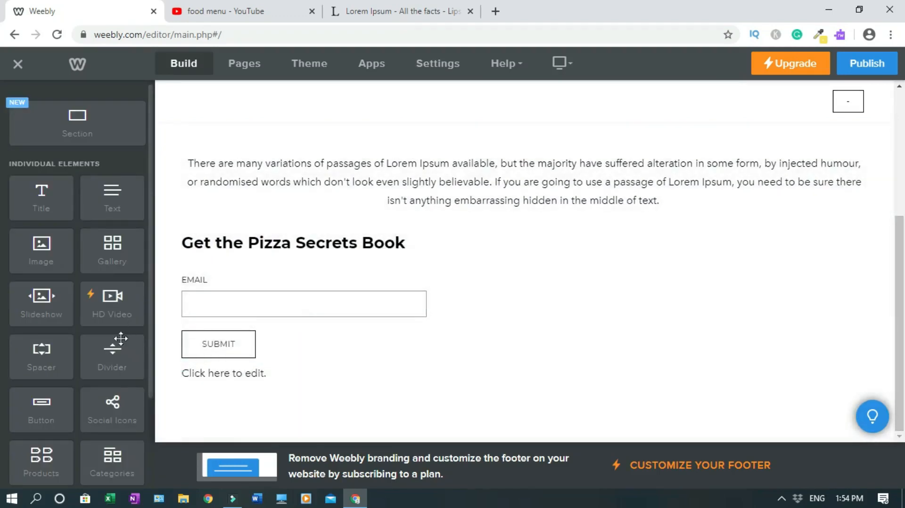
{"action": "left_click_drag", "start_coordinate": [114, 359], "coordinate": [240, 355]}
Fill the text element below the divider with "Privacy Policy Terms of Use Disclaimer"
{"action": "left_click", "coordinate": [240, 375]}
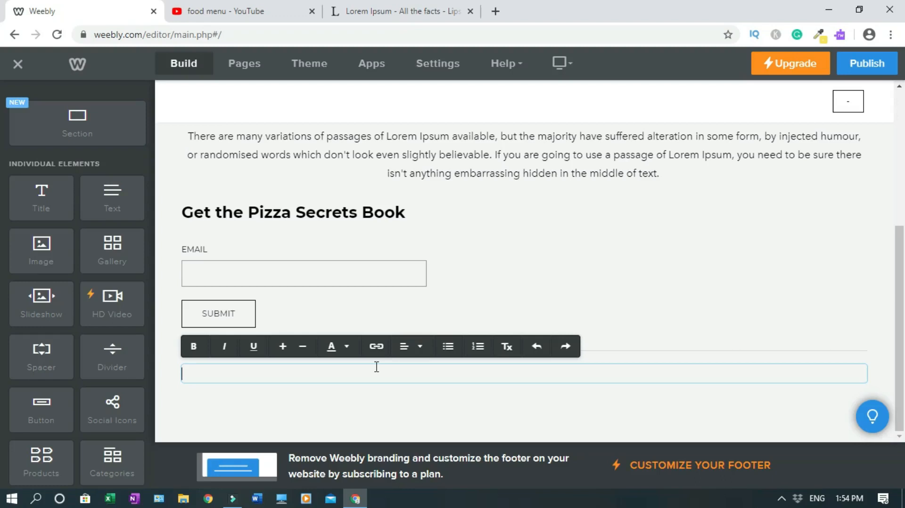
{"action": "type", "text": "Privacy Policy  Term"}
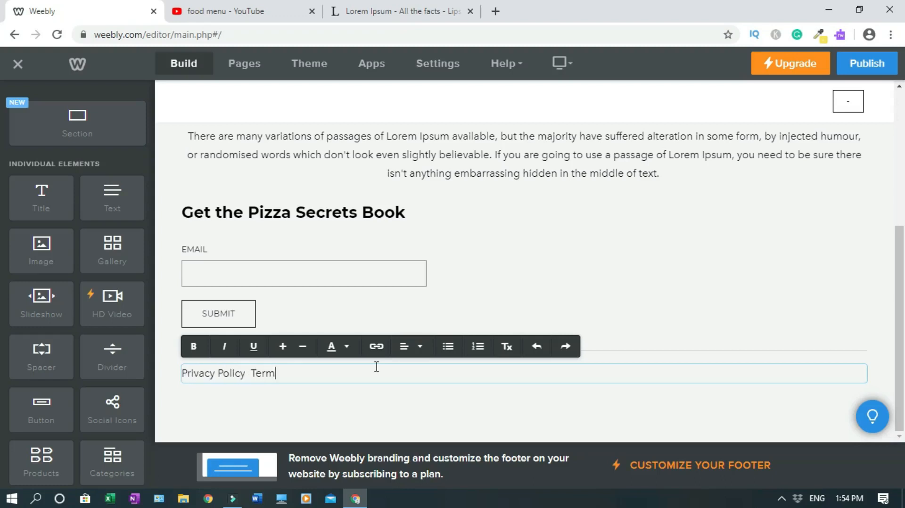
{"action": "type", "text": "s of Use  Disclaimer"}
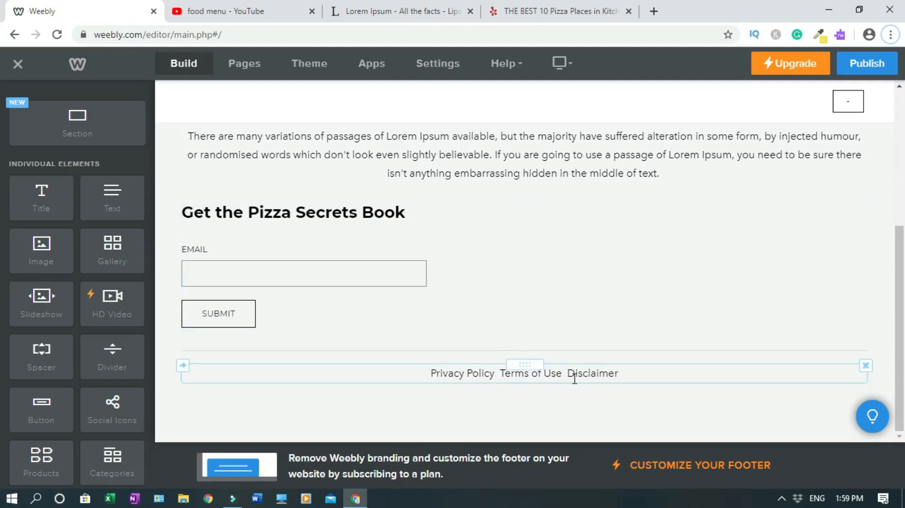
Switch to the Yelp page and copy the address of its Privacy Policy footer link
{"action": "left_click", "coordinate": [525, 14]}
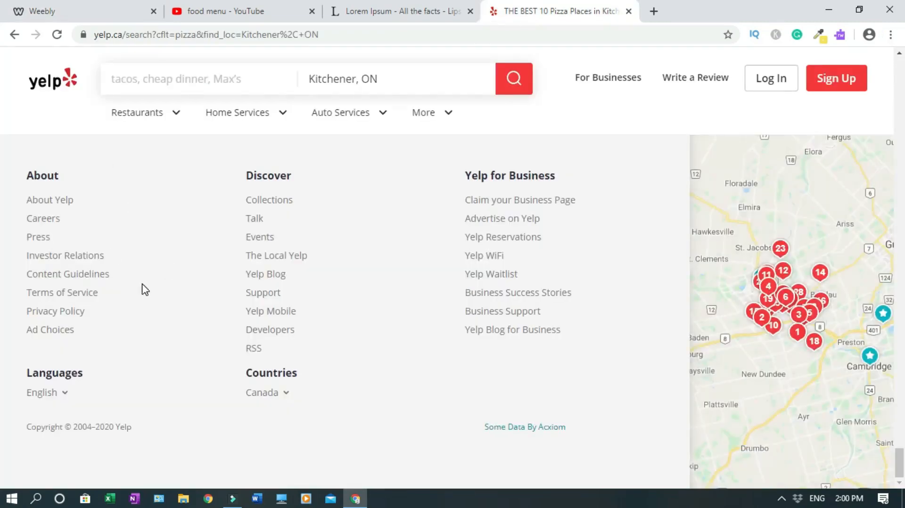
{"action": "right_click", "coordinate": [72, 315]}
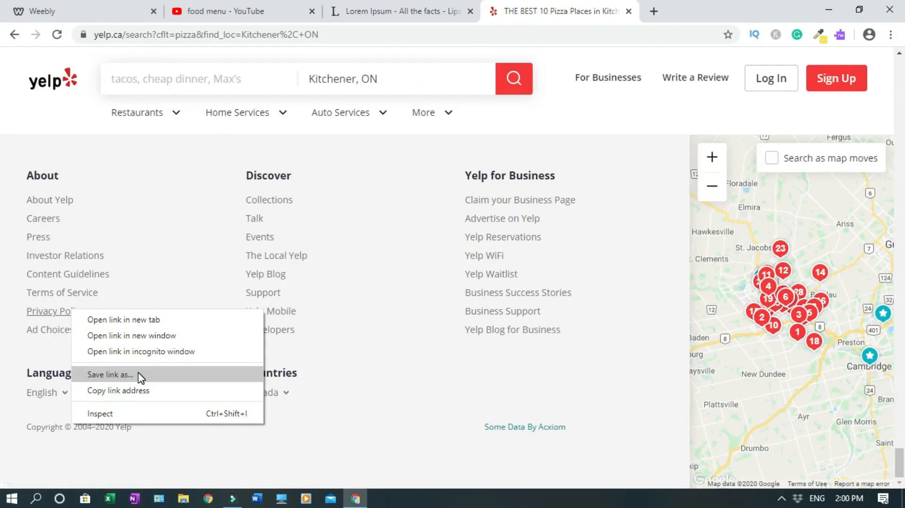
{"action": "left_click", "coordinate": [131, 395]}
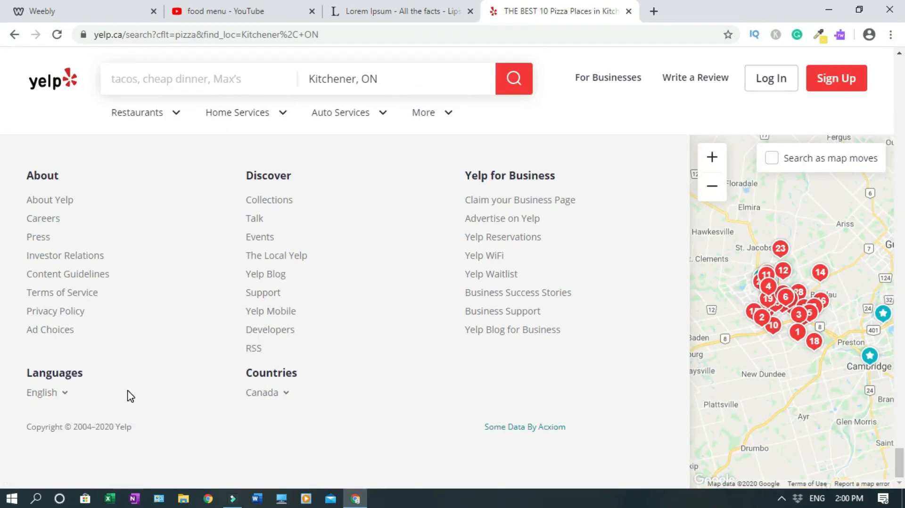
Return to the Weebly editor and open the Website URL link settings for the "Privacy Policy" text below the divider
{"action": "left_click", "coordinate": [403, 6]}
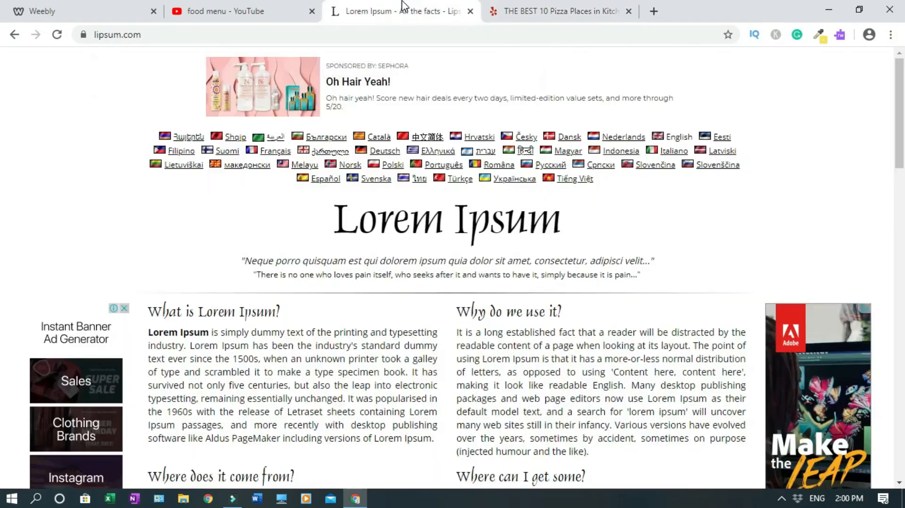
{"action": "left_click", "coordinate": [112, 17]}
{"action": "left_click_drag", "start_coordinate": [430, 372], "coordinate": [491, 372]}
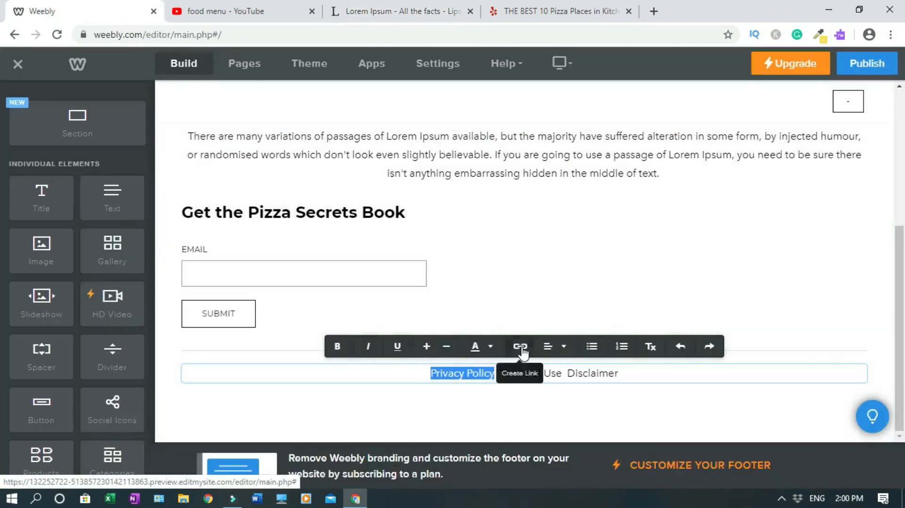
{"action": "left_click", "coordinate": [520, 347]}
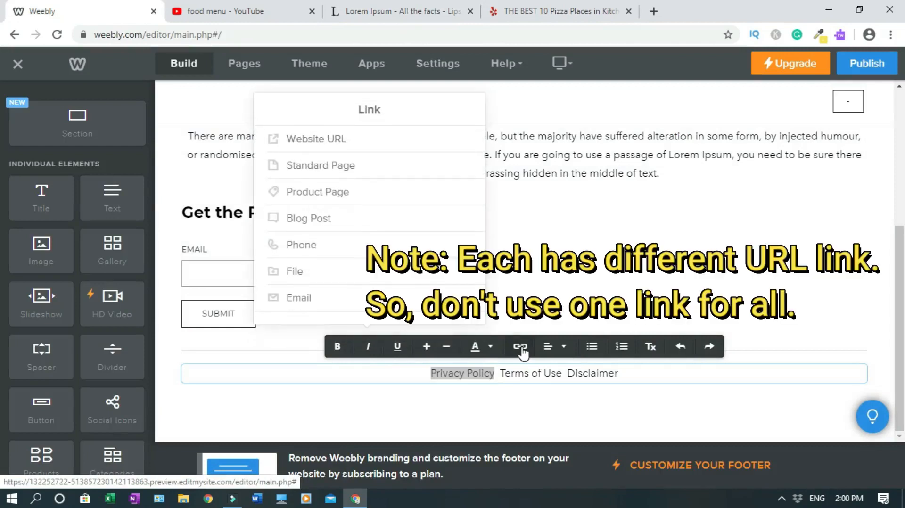
{"action": "left_click", "coordinate": [370, 144]}
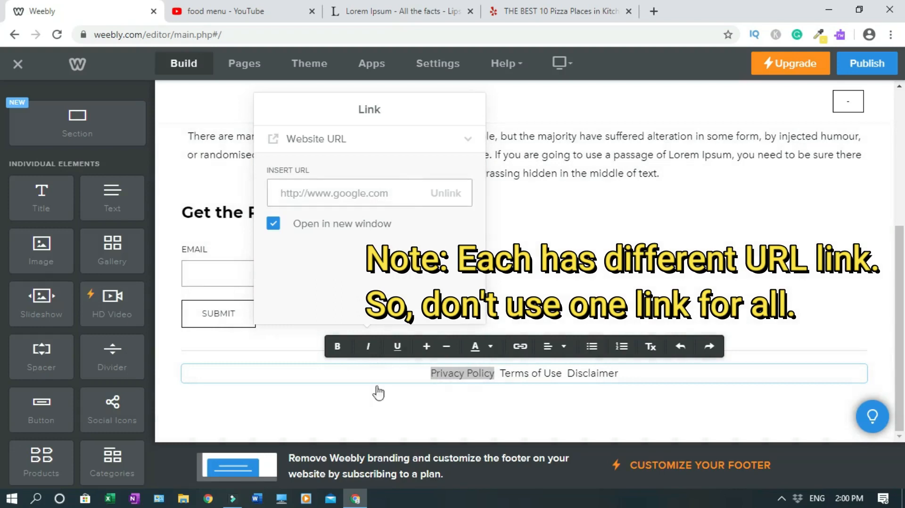
{"action": "left_click", "coordinate": [362, 410]}
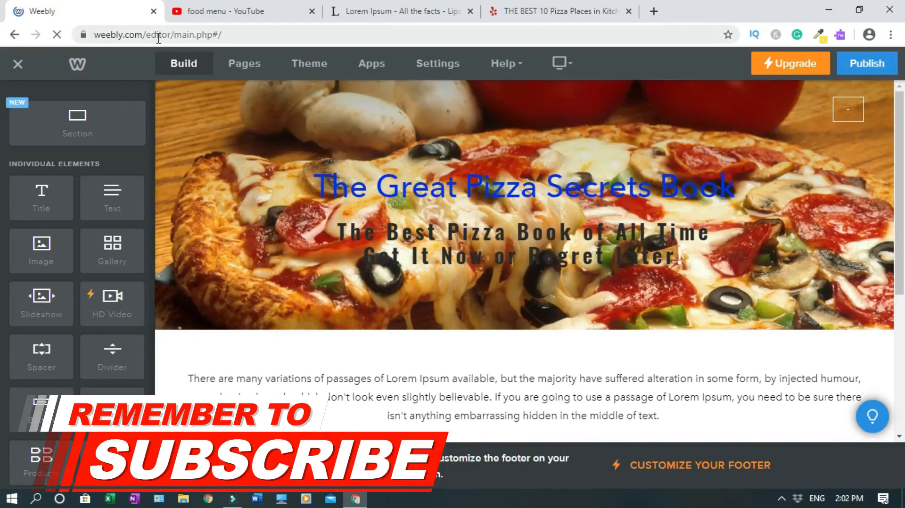
Log out of the Weebly account
{"action": "left_click", "coordinate": [157, 35]}
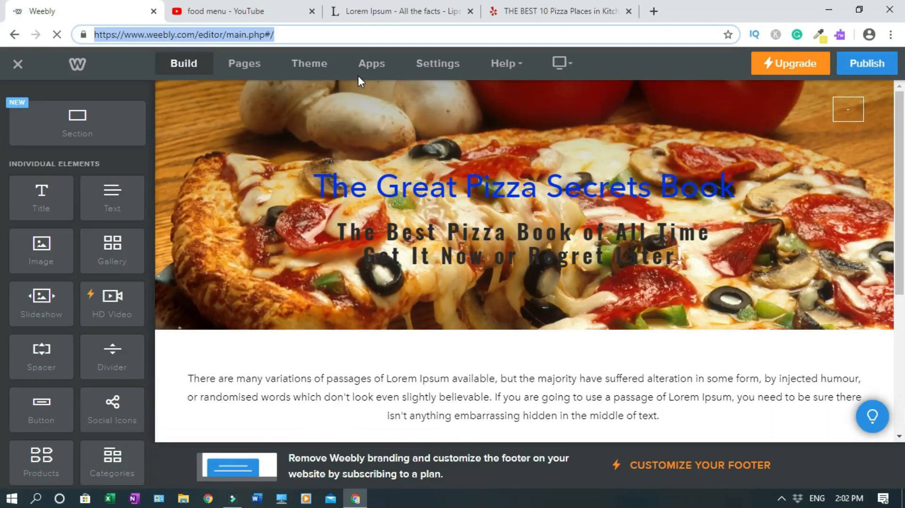
{"action": "left_click", "coordinate": [750, 358]}
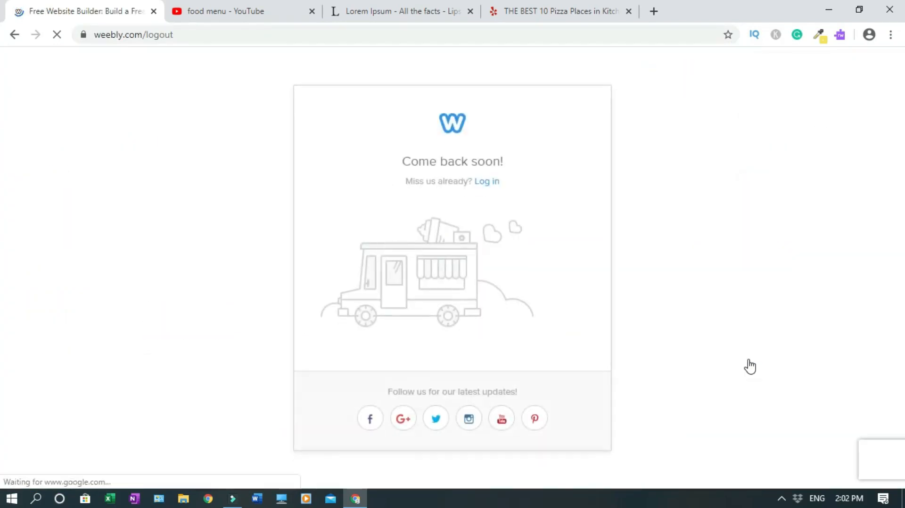